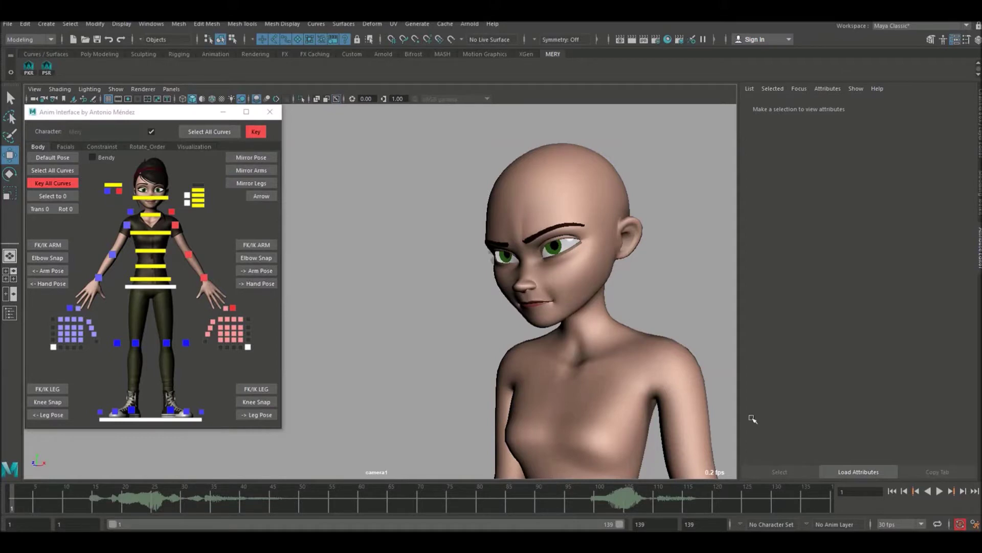
Play back the animation and scrub through the timeline up to frame 74 to review the acting
click(942, 491)
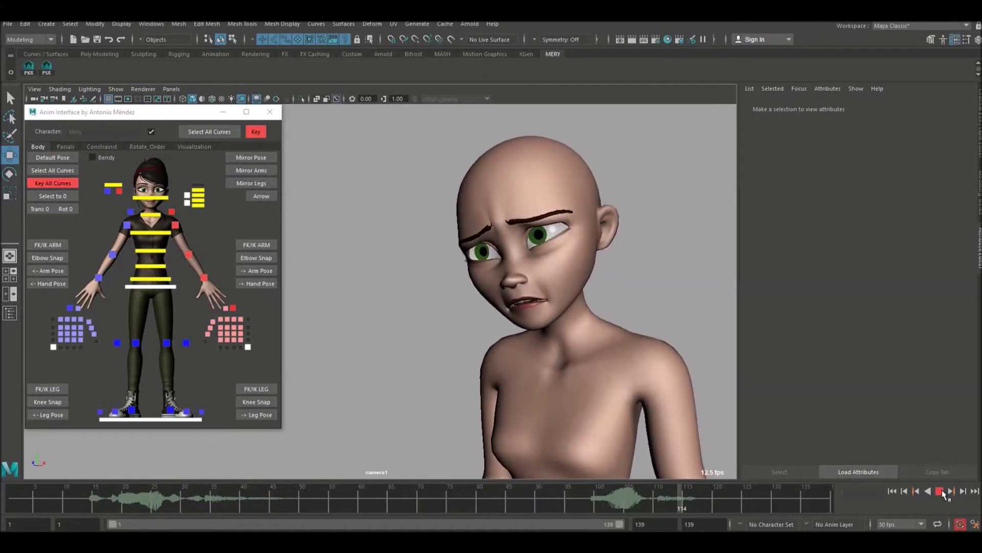
drag(350, 507, 371, 514)
drag(441, 513, 327, 508)
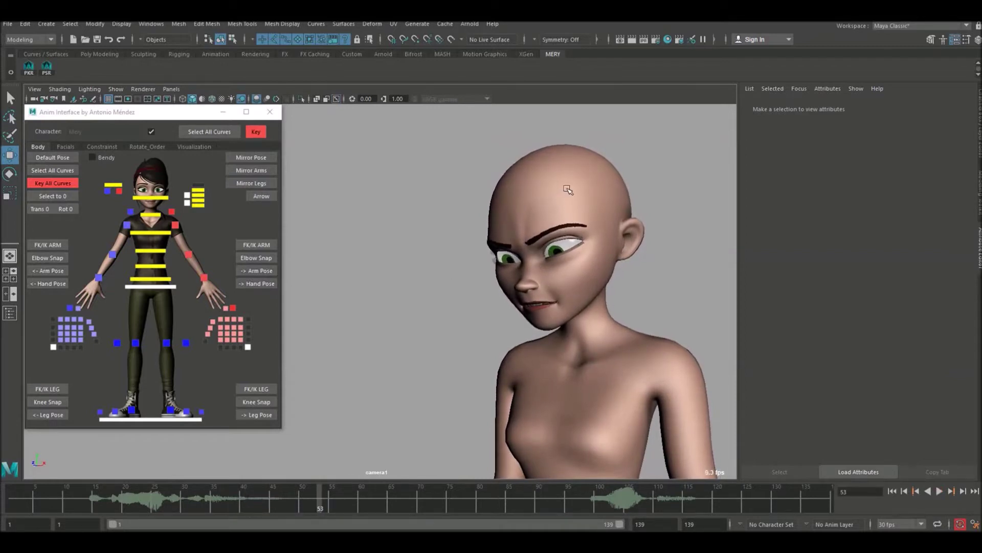
drag(338, 497, 444, 496)
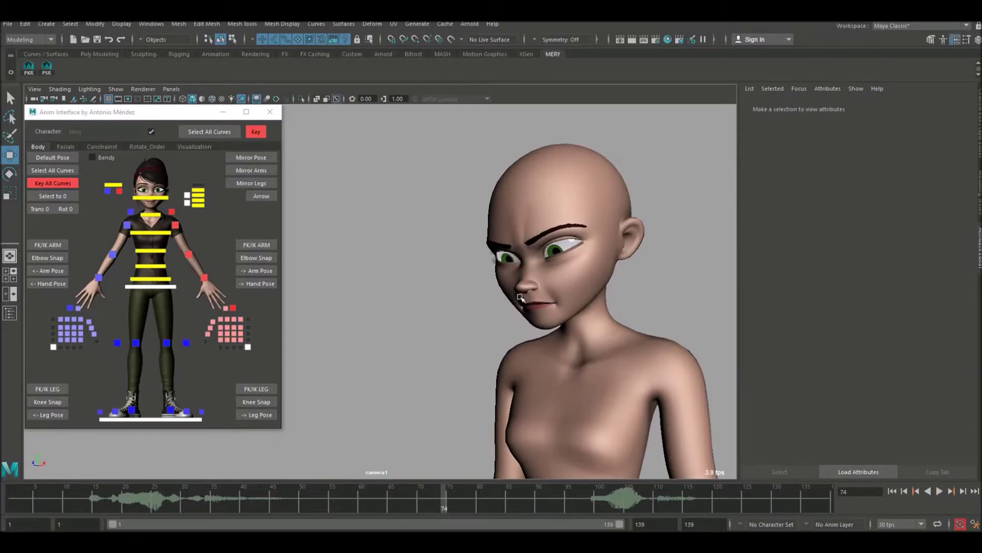
Show the rig's NURBS control curves in the viewport and select the eyes control at frame 65
drag(439, 501, 389, 500)
click(115, 89)
click(132, 152)
click(380, 345)
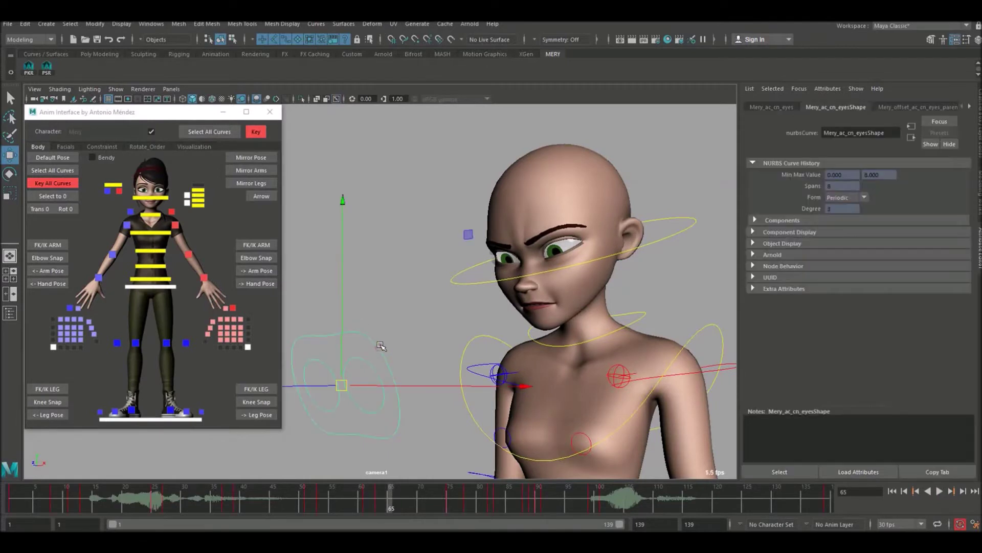
Play the animation from the start and scrub through the shot to examine the eye movement and its key timing
drag(207, 495, 1, 503)
key(alt+v)
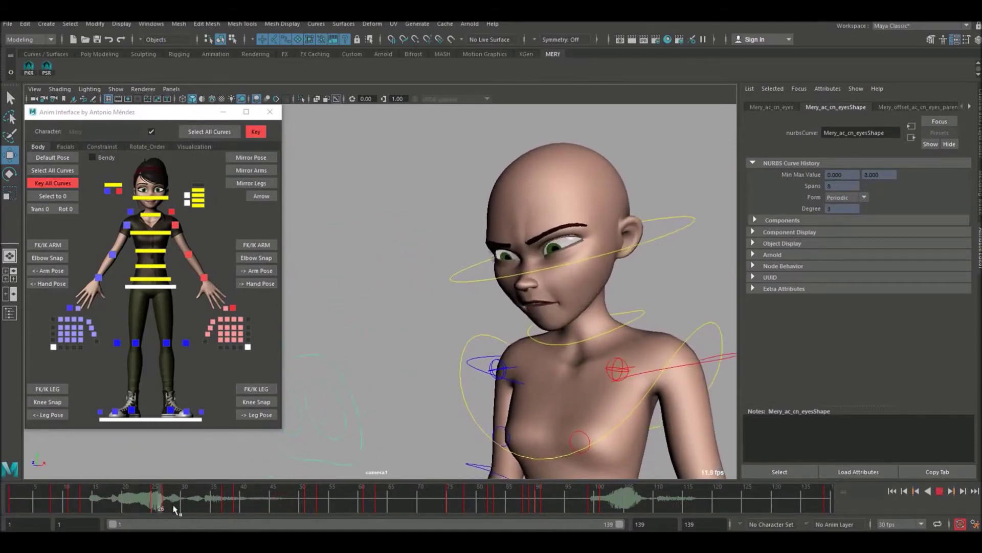
key(alt+v)
drag(332, 497, 479, 507)
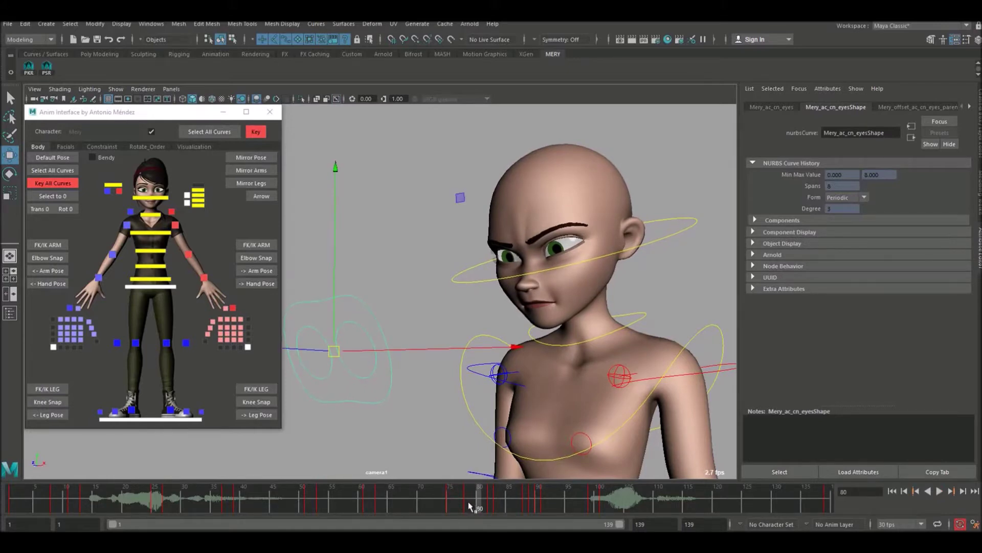
click(485, 507)
drag(483, 506, 766, 509)
drag(766, 508, 771, 508)
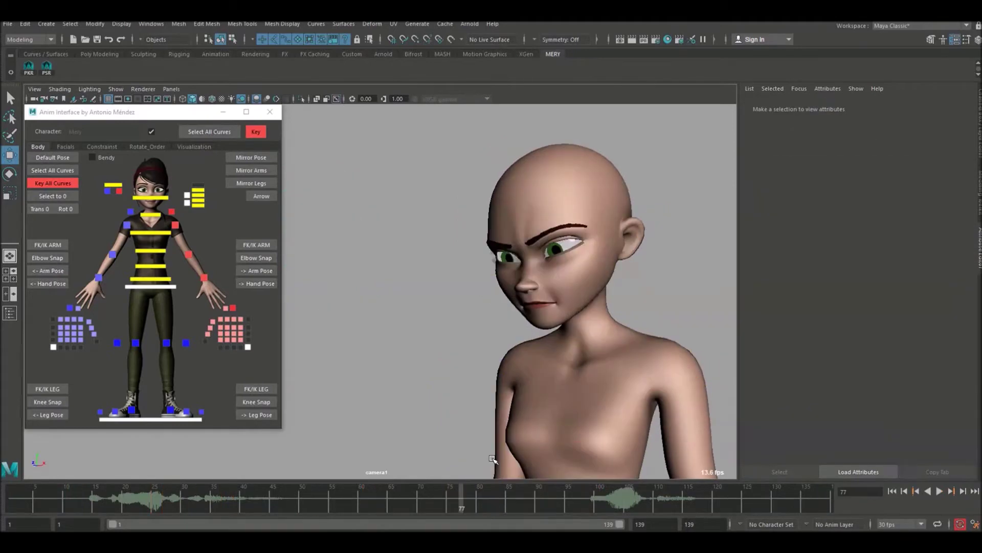
Play and scrub the section after frame 77 to examine the blink and expression change, stopping at frame 97
key(alt+v)
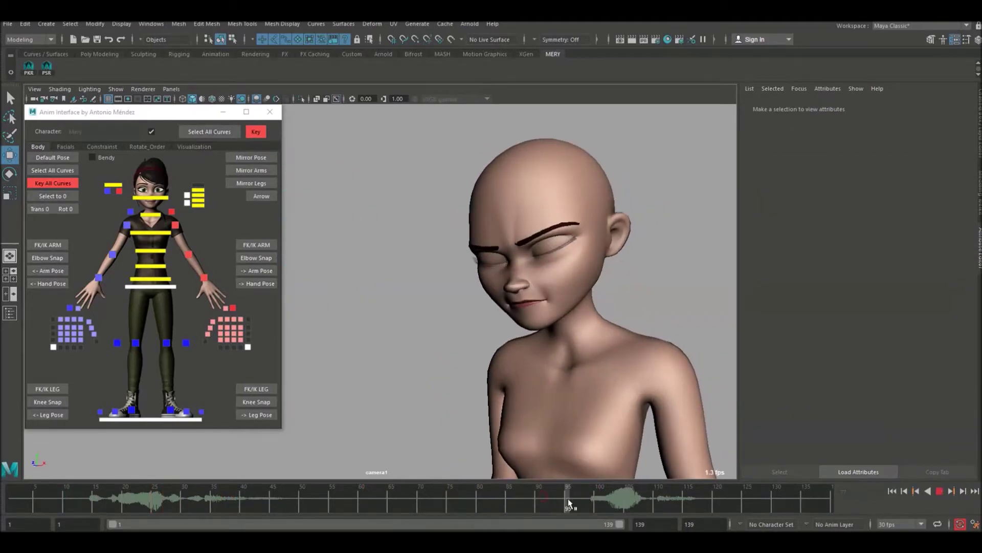
mouse_move(647, 509)
mouse_down()
mouse_move(724, 520)
mouse_move(779, 514)
mouse_move(552, 502)
mouse_move(633, 505)
mouse_up()
drag(520, 500, 614, 508)
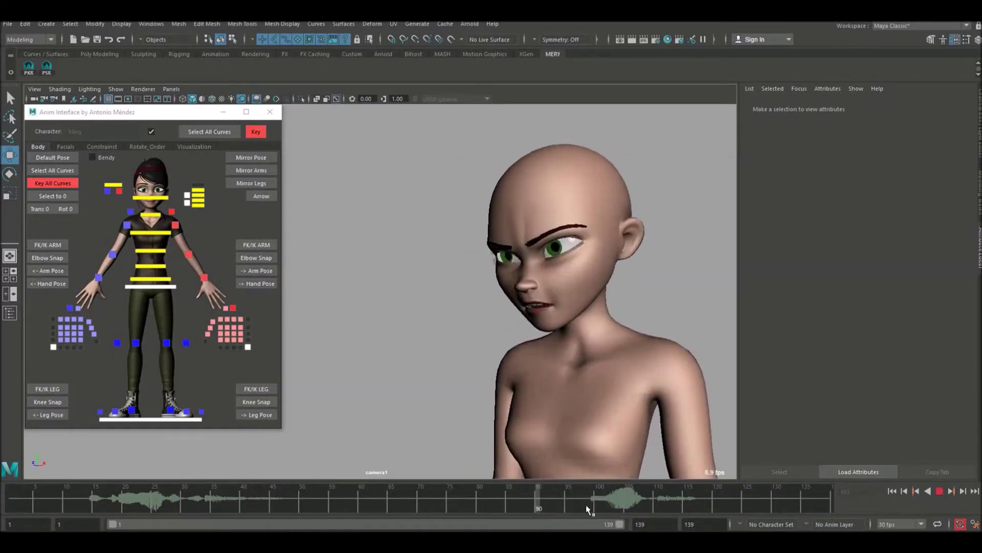
click(580, 510)
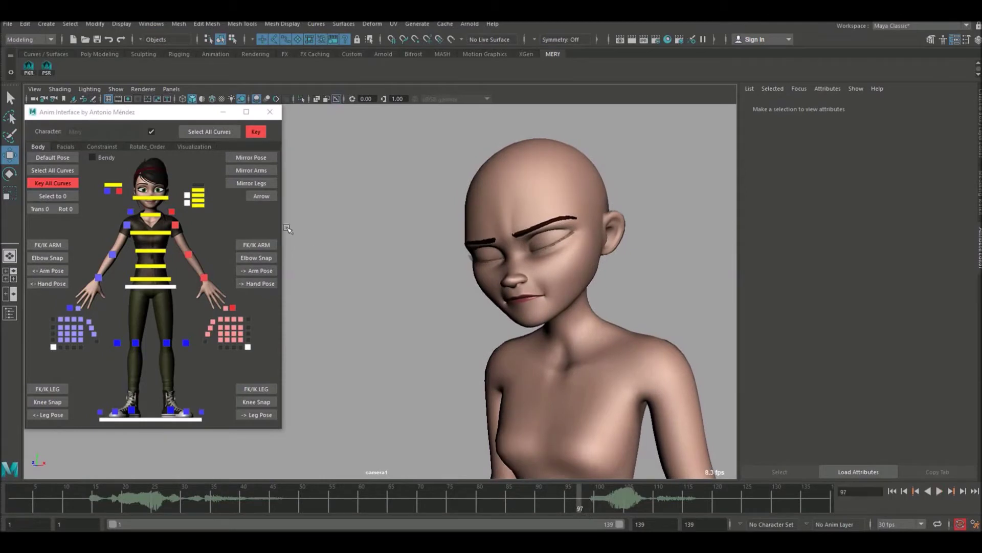
Open the facial controls, select the jaw control and lower it slightly at frame 101 to open the mouth
click(66, 147)
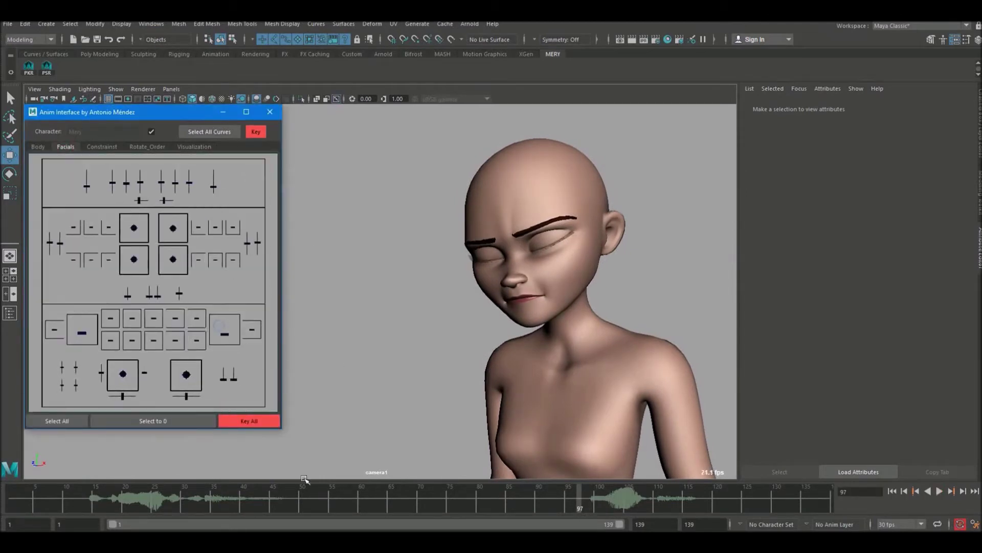
mouse_move(587, 488)
mouse_down()
mouse_move(603, 504)
mouse_move(574, 492)
mouse_up()
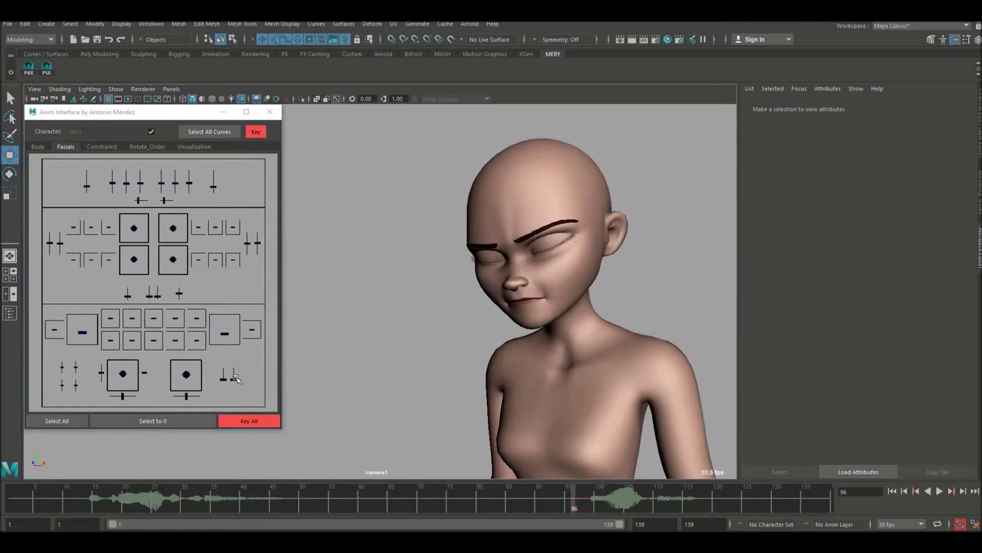
click(189, 374)
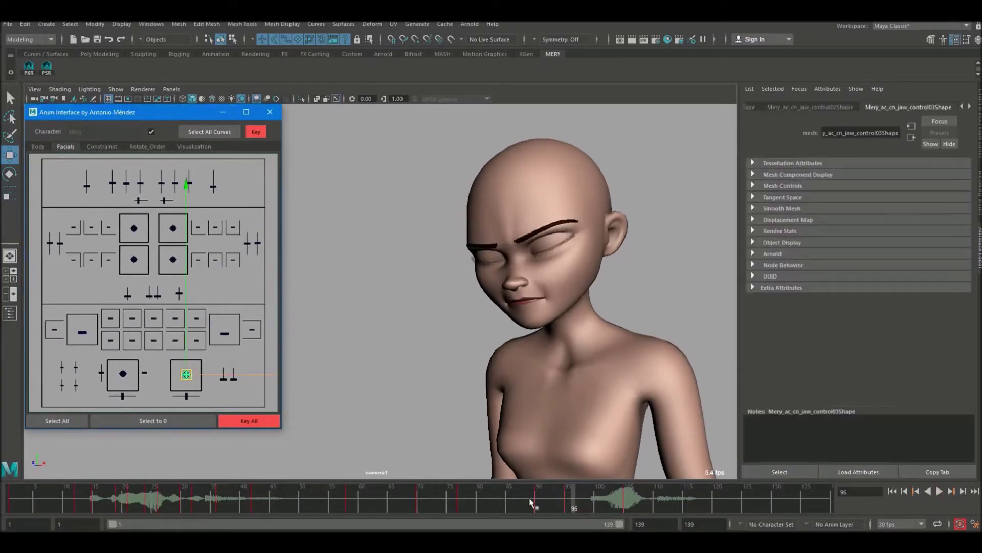
drag(530, 500, 605, 505)
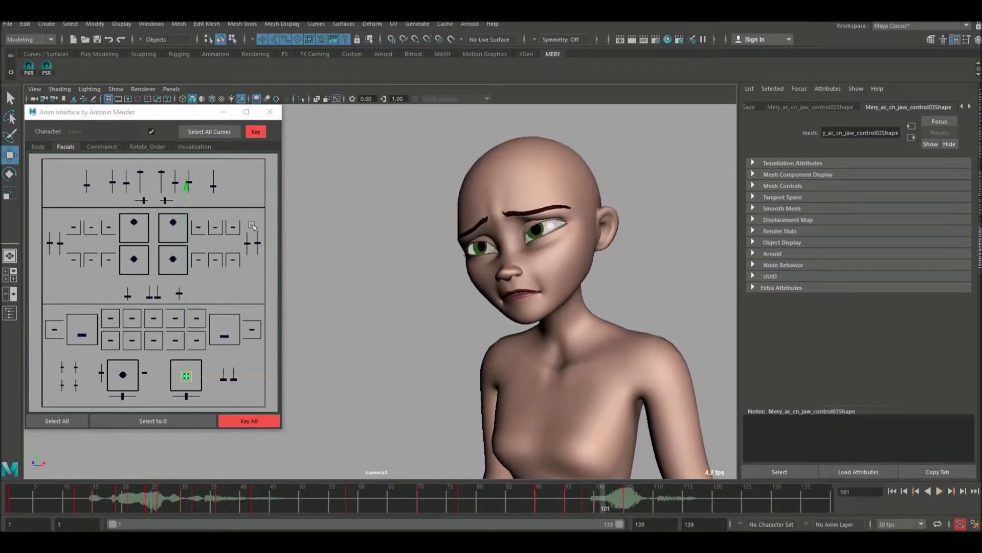
drag(186, 226, 188, 230)
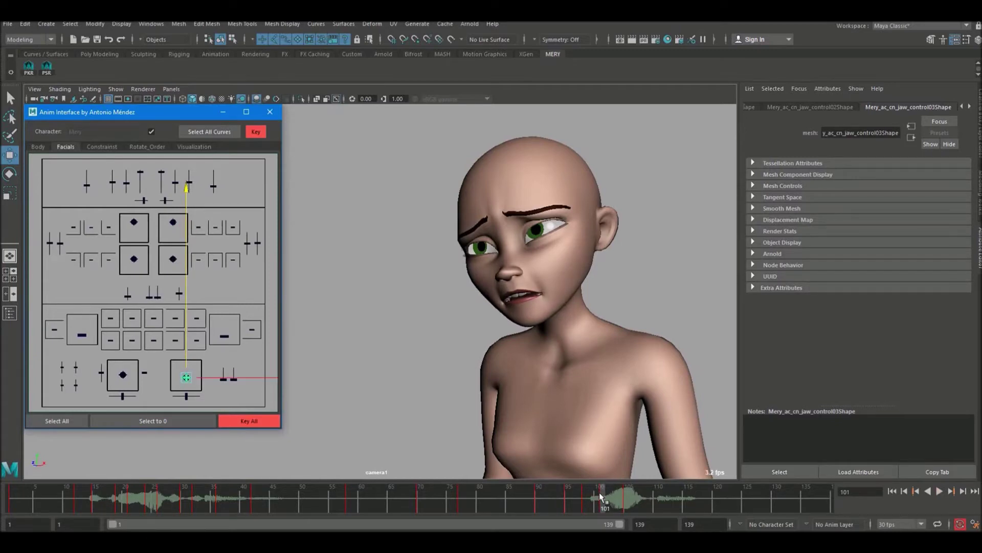
Check the dialogue timing in playback and lower the jaw control further at frame 105 for a wider mouth opening
drag(563, 503, 623, 502)
key(alt+v)
click(583, 503)
key(alt+v)
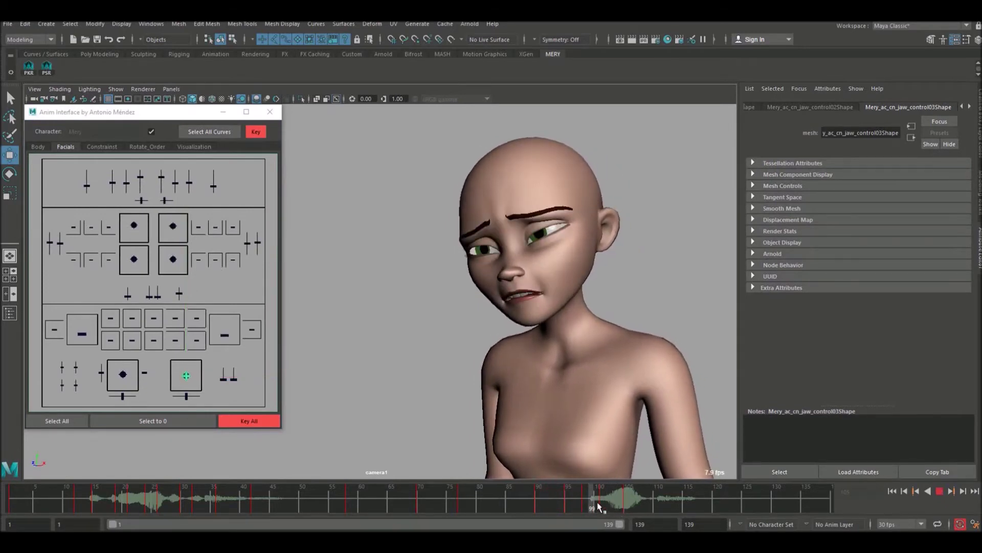
key(alt+v)
click(187, 221)
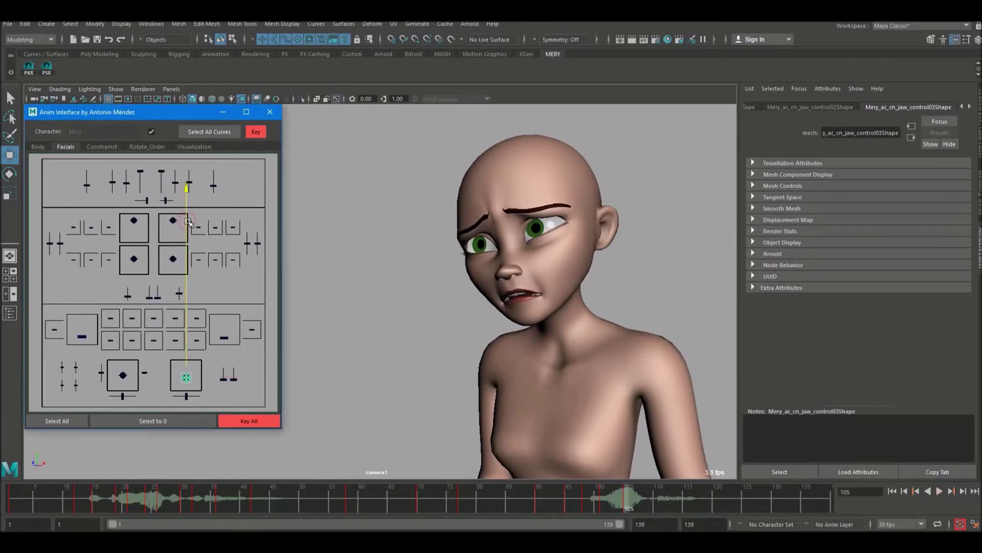
drag(188, 221, 189, 220)
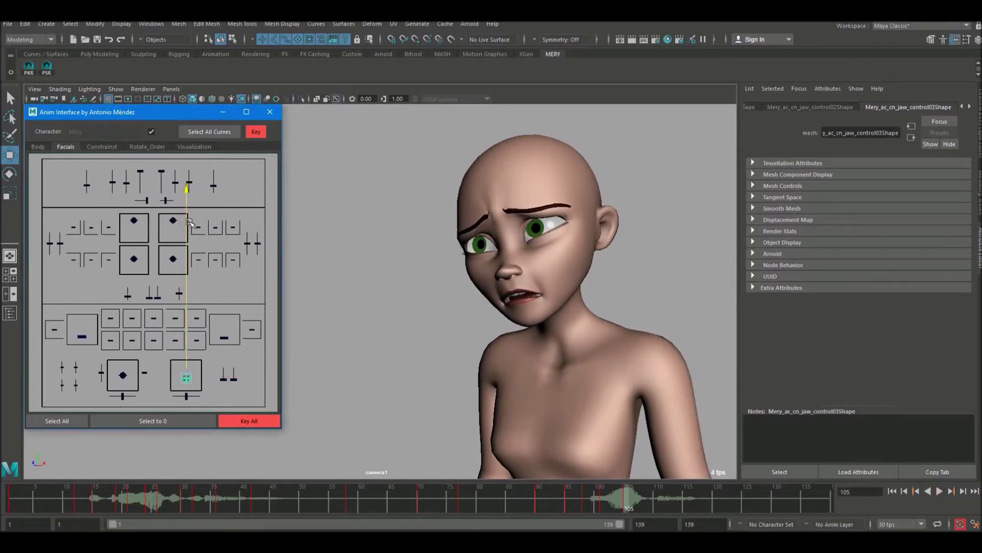
Raise the jaw control at frame 108 to nearly close the mouth, checking and refining the motion against playback
drag(550, 493, 635, 496)
key(alt+v)
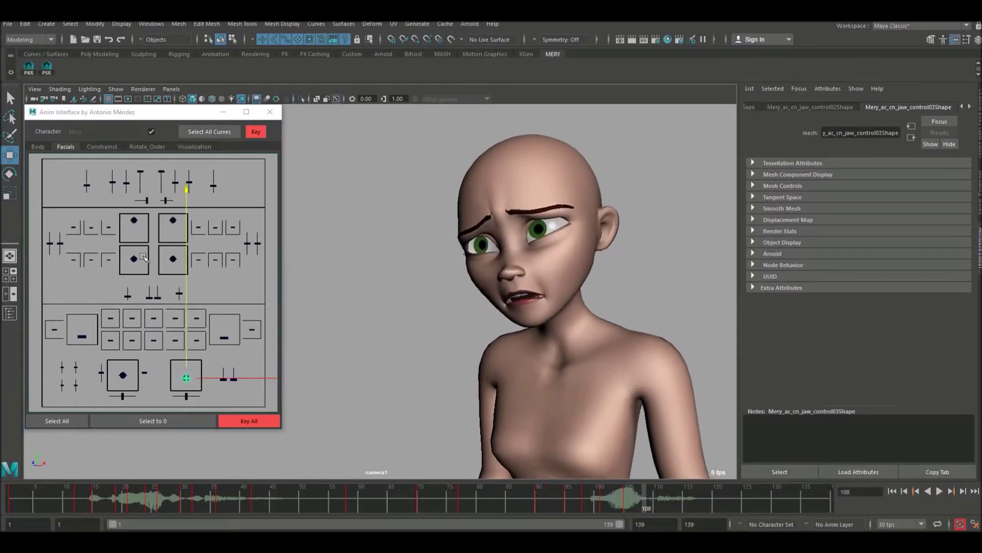
click(188, 273)
drag(187, 271, 188, 270)
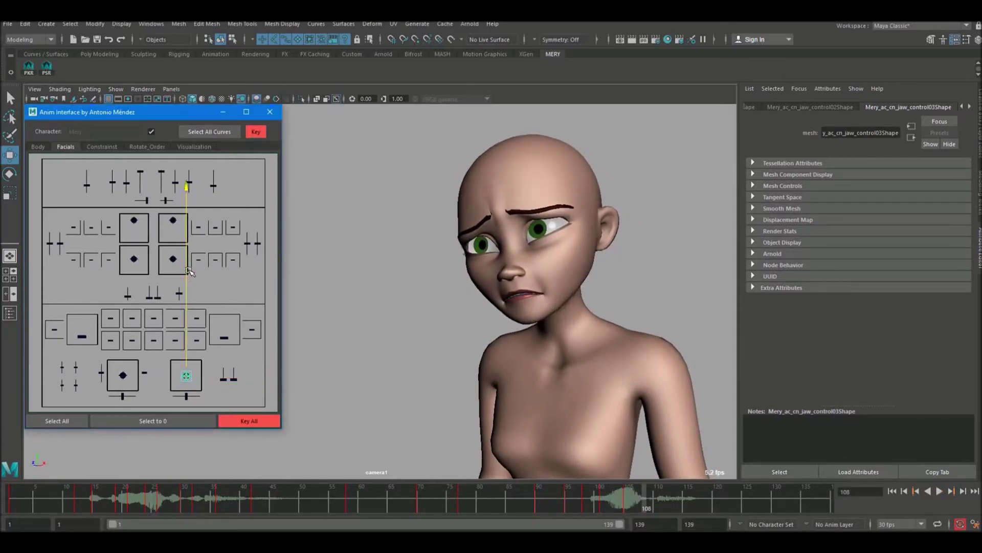
click(635, 498)
key(alt+v)
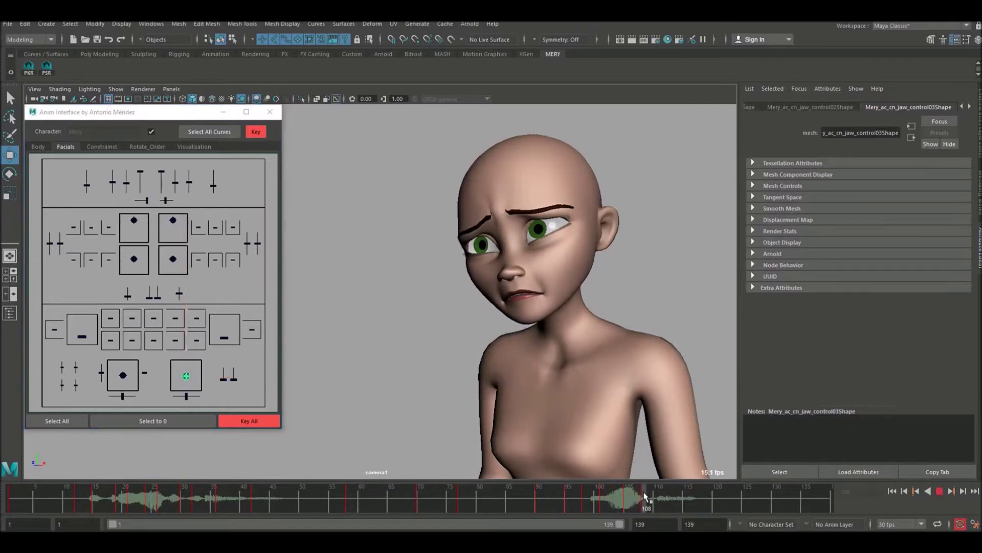
key(alt+v)
drag(189, 283, 190, 285)
Raise the jaw control at frame 120 to close the mouth at the end of the line
drag(653, 508, 719, 500)
click(189, 250)
drag(189, 250, 190, 247)
Play and scrub the dialogue section up to frame 120 to check the jaw's opening and closing against the audio
click(563, 494)
key(alt+v)
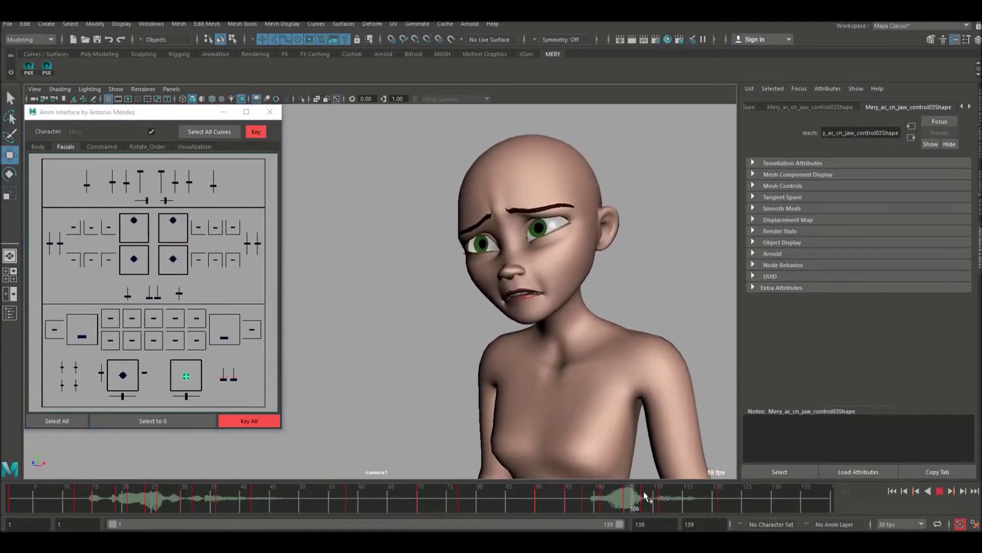
key(alt+v)
click(538, 490)
key(alt+v)
drag(582, 493, 717, 509)
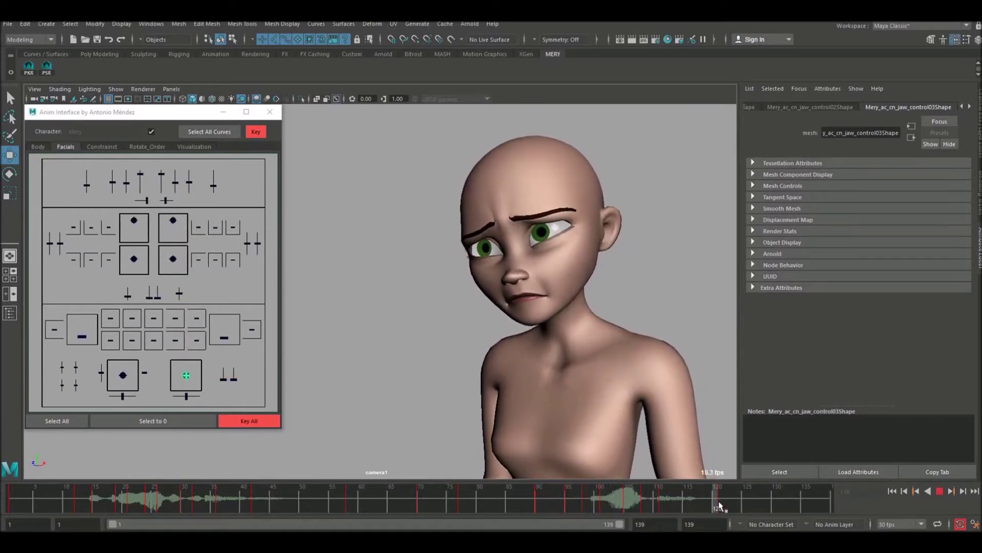
drag(566, 507, 616, 504)
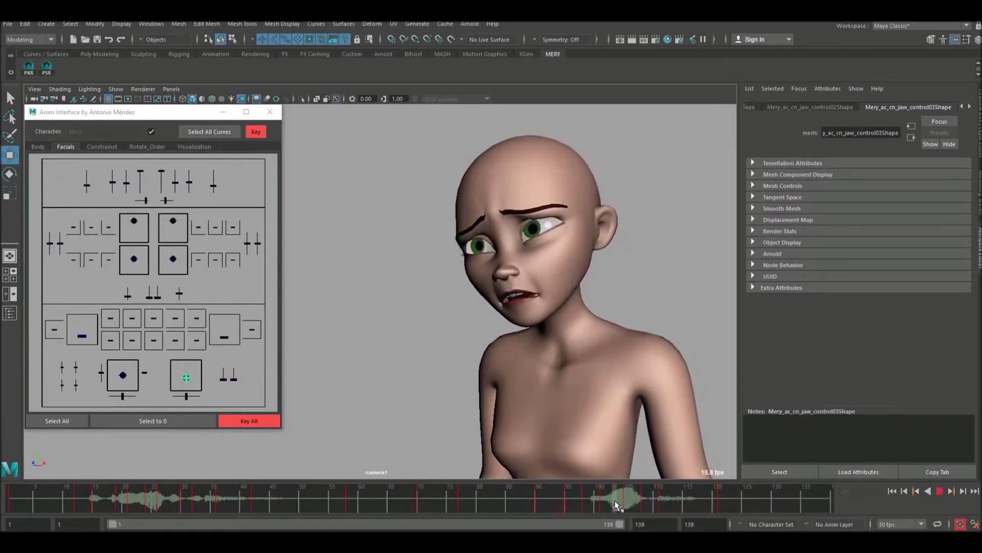
click(188, 294)
ctrl+click(369, 351)
Move both mouth corner controls inward at frame 95 to narrow the mouth before the line
drag(562, 496, 603, 500)
drag(616, 512, 551, 507)
click(223, 335)
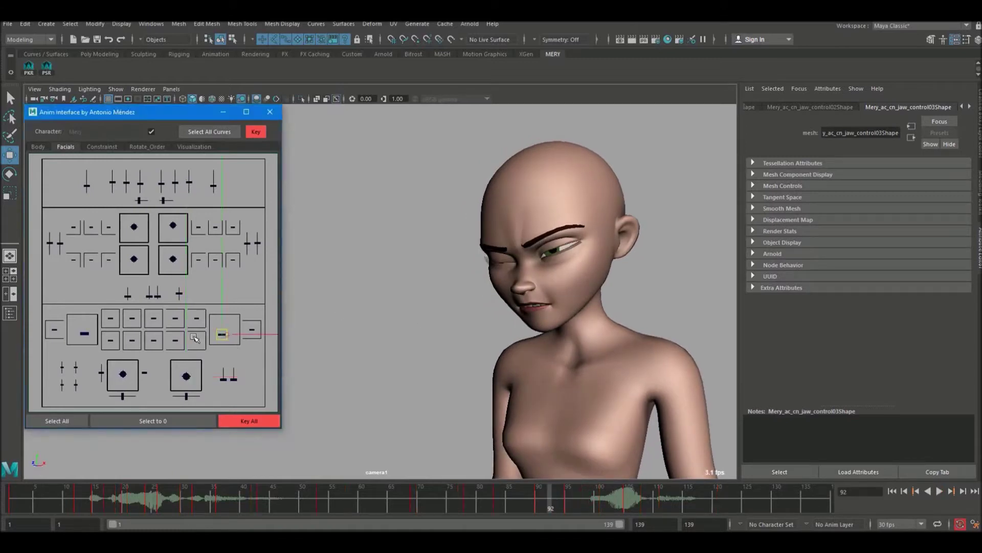
mouse_move(561, 506)
mouse_down()
mouse_move(482, 509)
mouse_move(568, 509)
mouse_up()
key(alt+v)
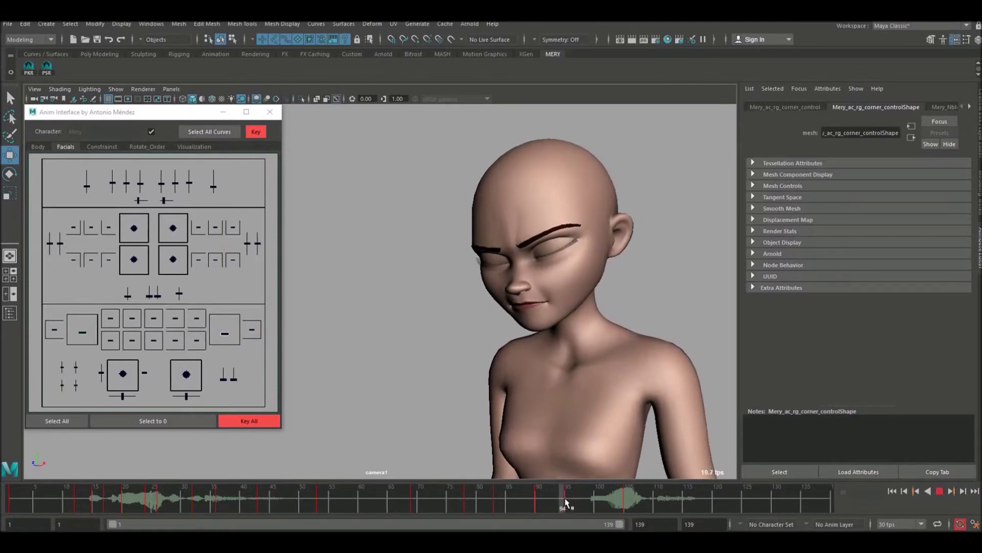
key(alt+v)
click(247, 306)
click(225, 334)
drag(252, 335, 246, 335)
click(82, 331)
click(92, 332)
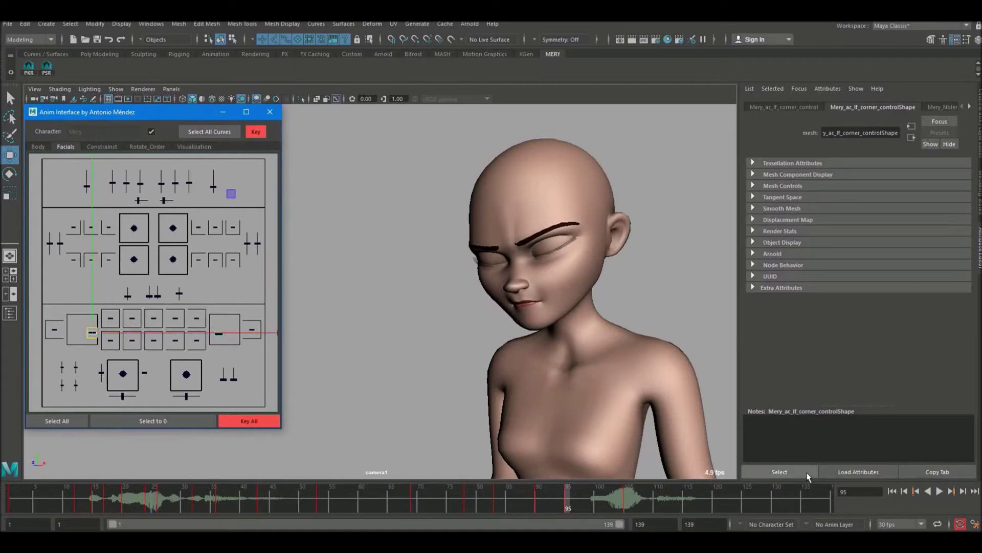
Pull both mouth corner controls further inward at frame 99 to keep the mouth narrow
drag(567, 503, 591, 497)
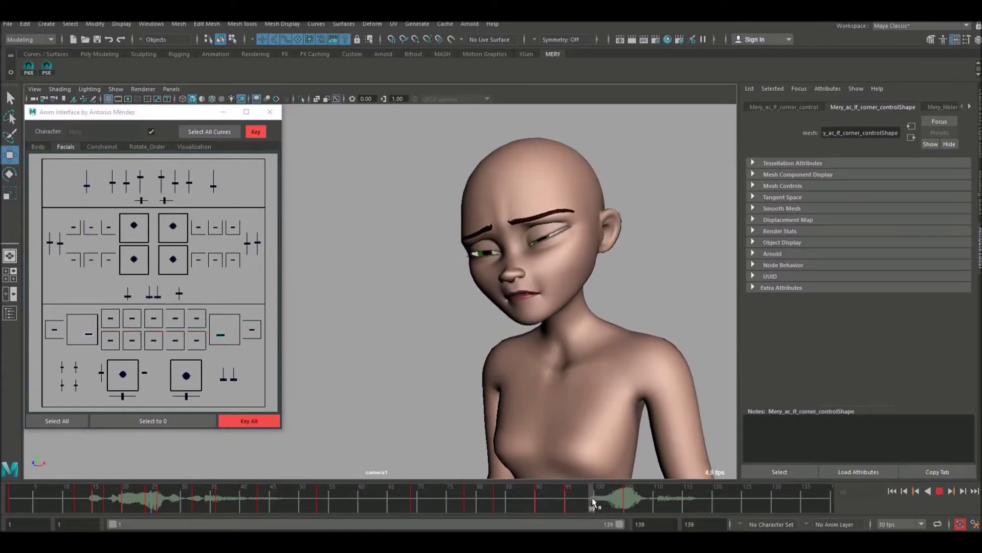
click(91, 285)
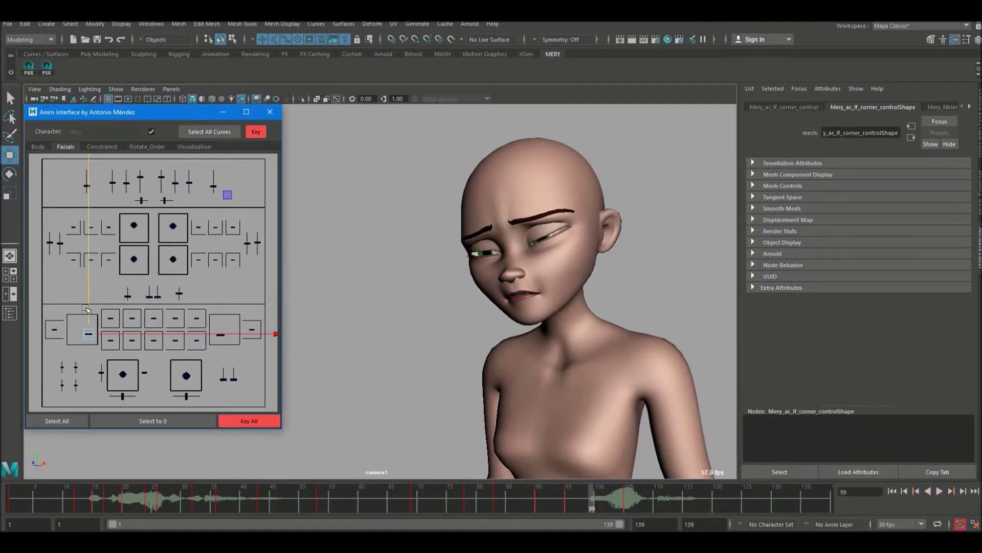
click(69, 307)
click(88, 334)
drag(107, 335, 110, 334)
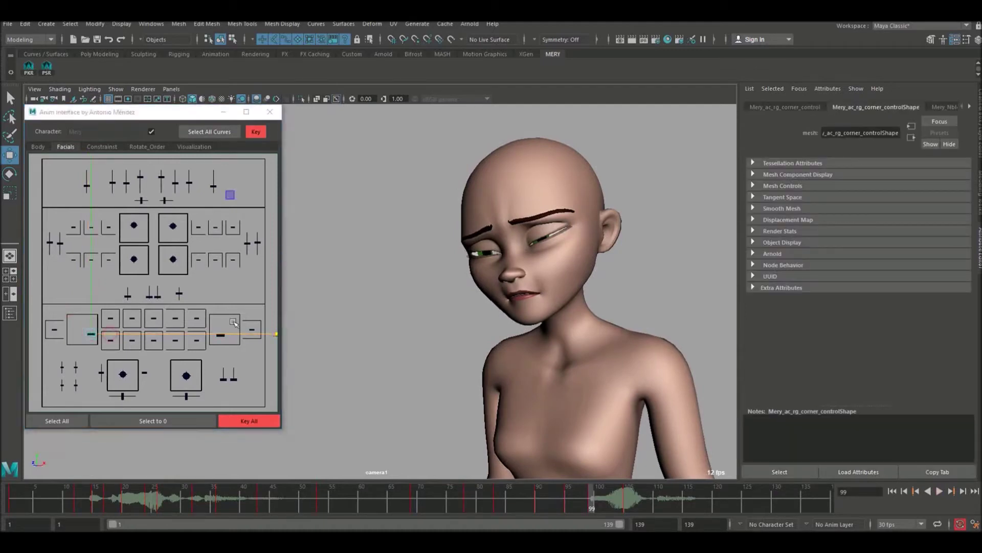
click(229, 339)
click(239, 338)
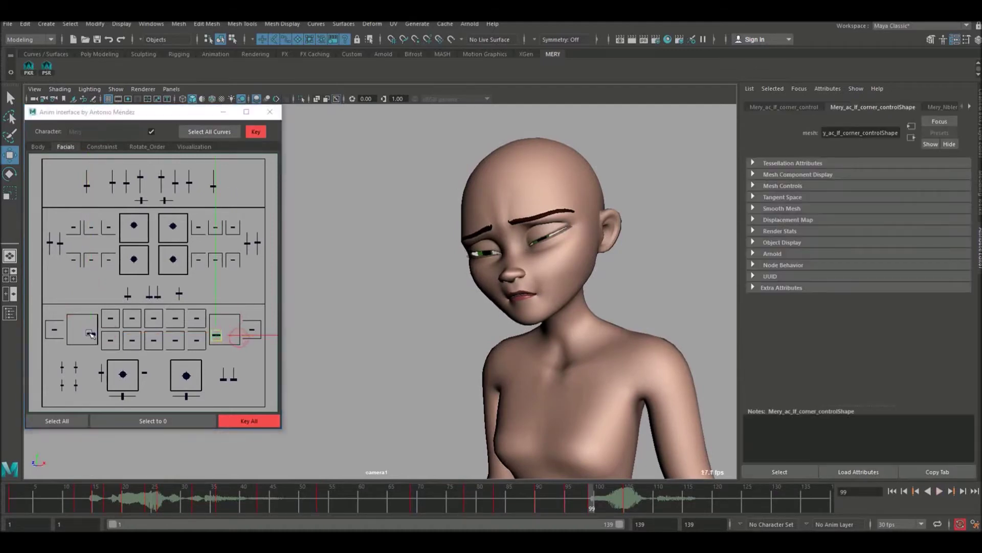
Move both mouth corner controls outward and slightly up at frame 102 to widen the mouth shape
mouse_move(566, 501)
mouse_down()
mouse_move(612, 500)
mouse_move(580, 502)
mouse_up()
drag(509, 501, 609, 505)
click(230, 337)
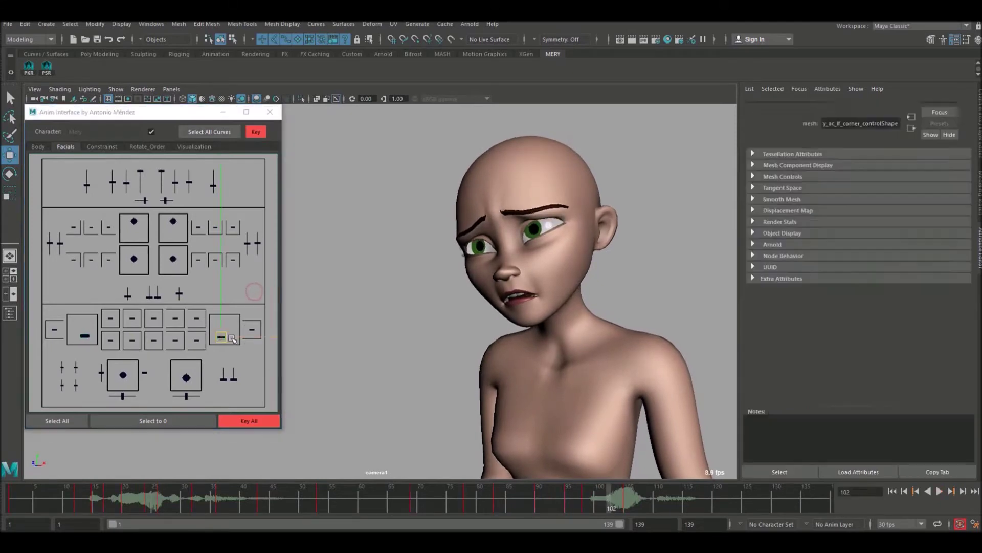
drag(231, 339, 242, 339)
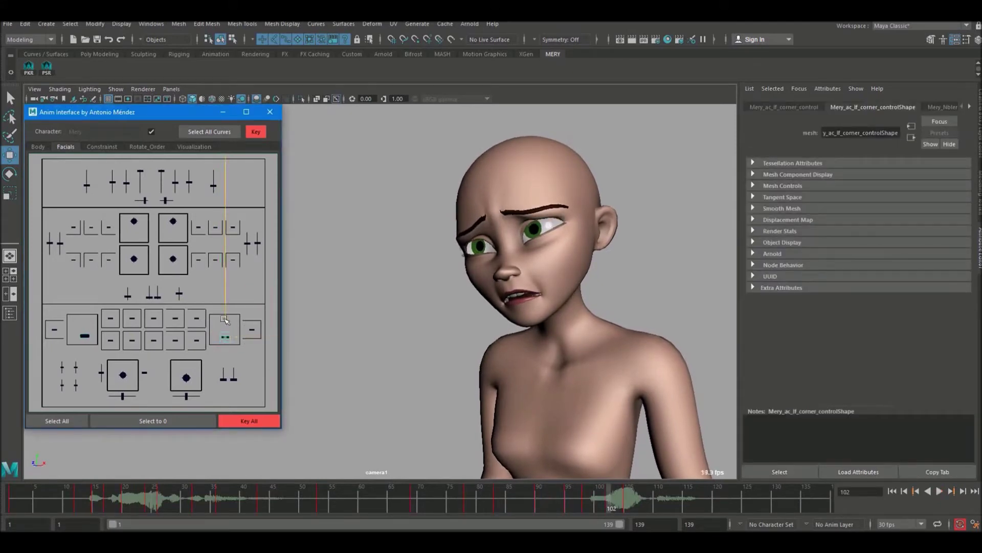
click(96, 335)
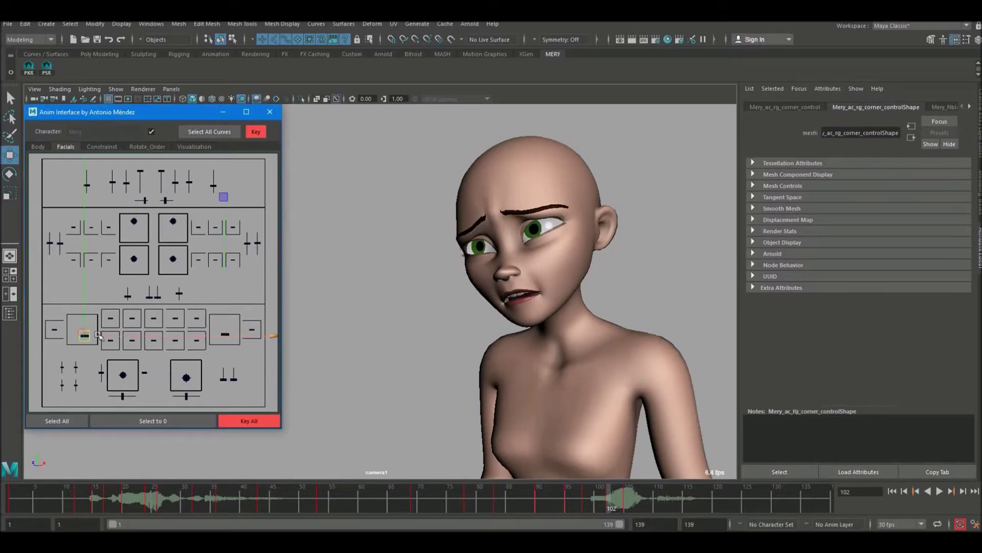
drag(83, 321, 81, 317)
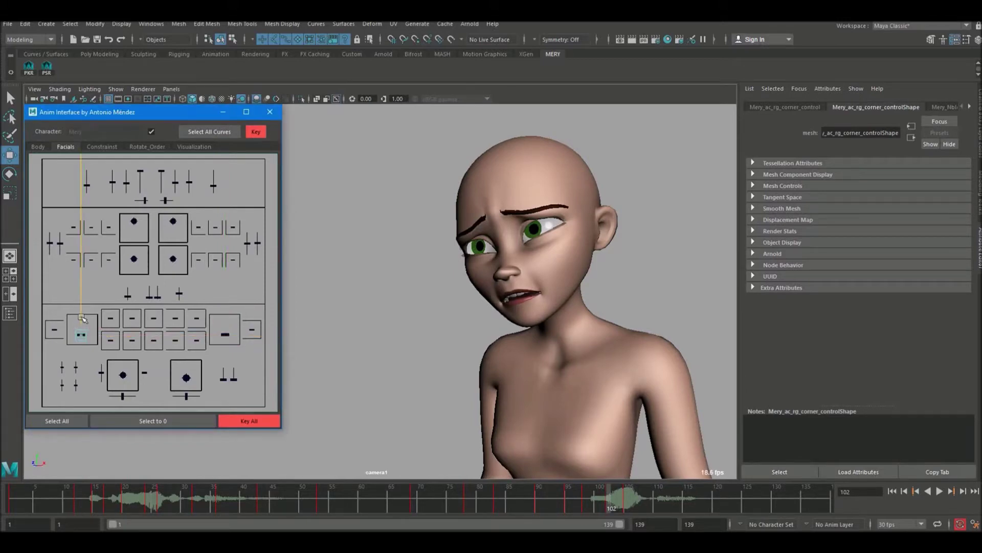
Pull both mouth corner controls inward and slightly up at frame 105 to narrow the mouth shape
click(224, 334)
key(alt+v)
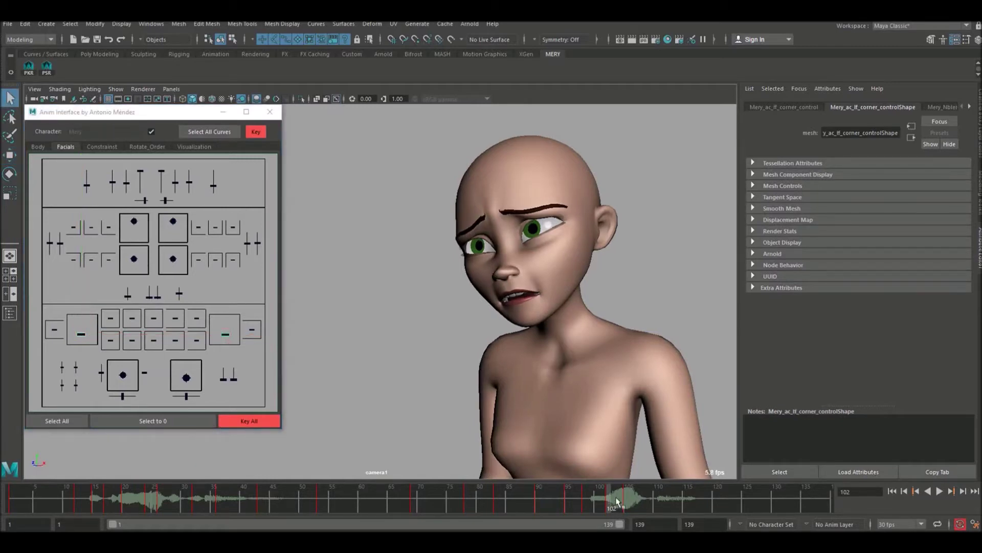
click(626, 504)
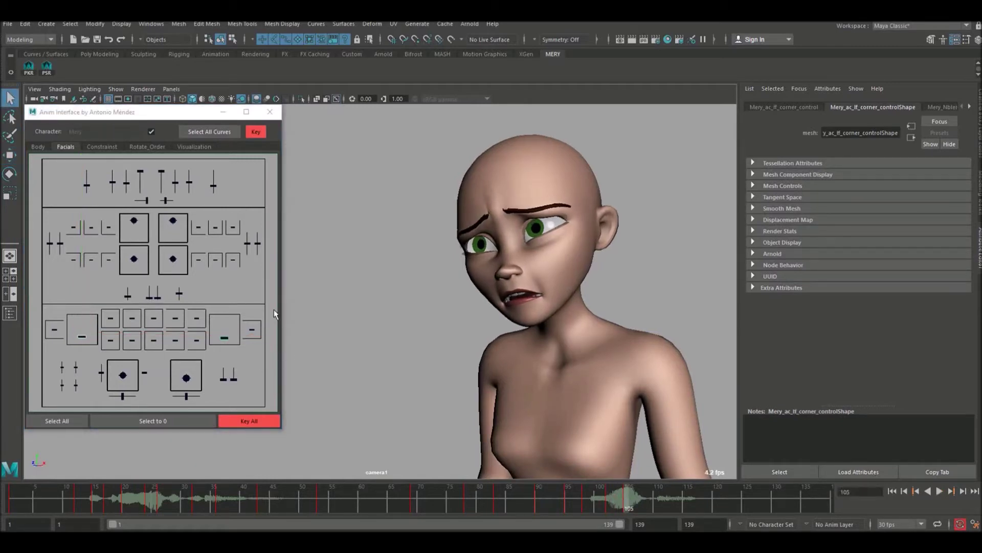
click(225, 337)
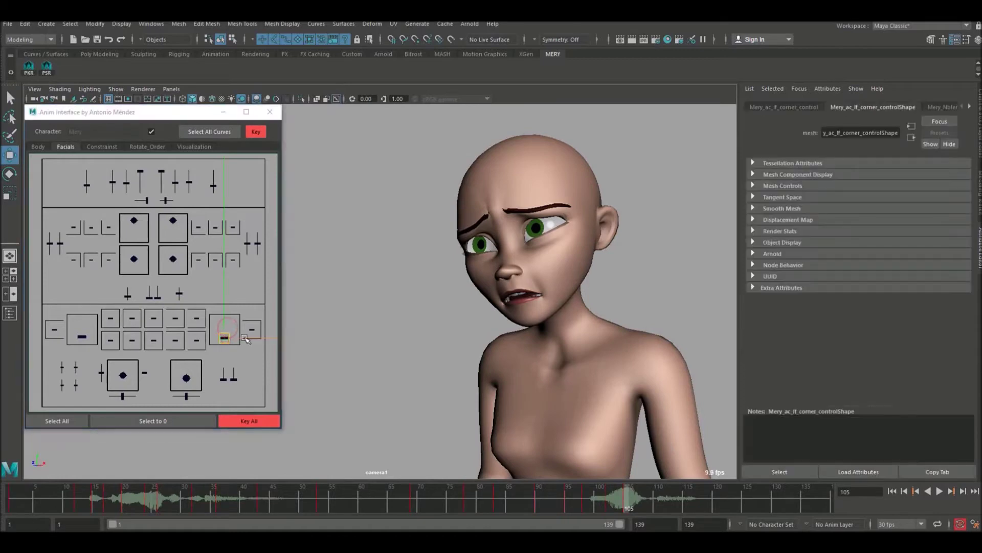
drag(241, 340, 155, 340)
click(84, 338)
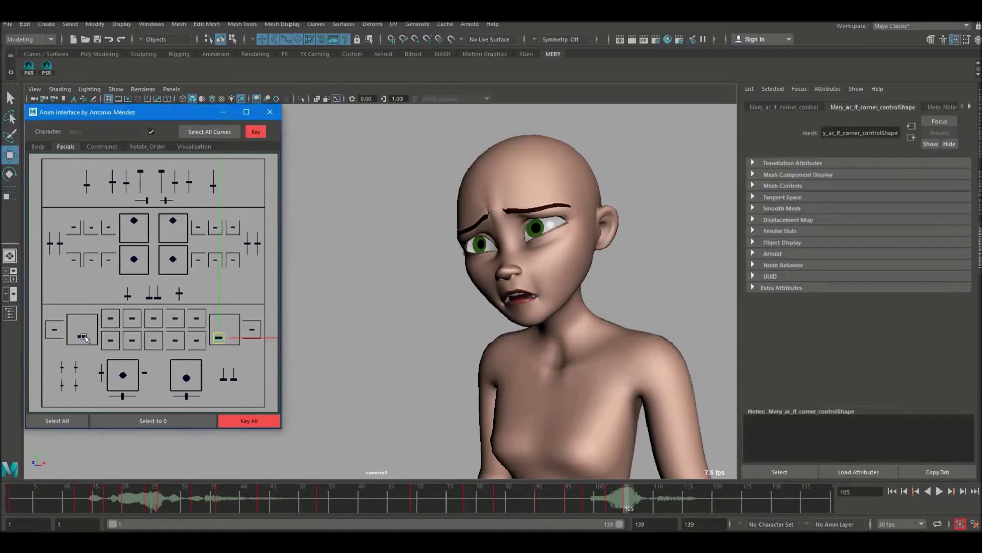
drag(84, 338, 93, 316)
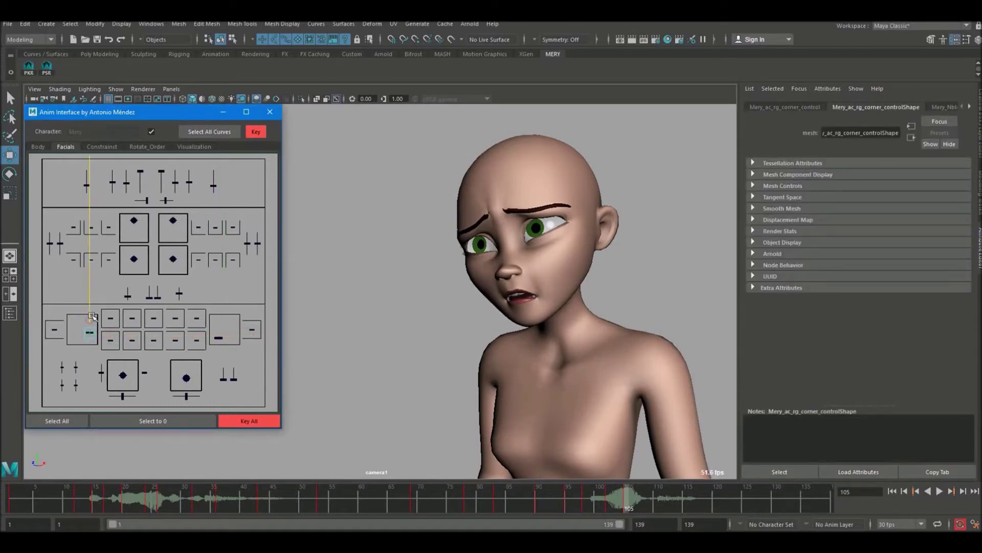
click(220, 333)
drag(247, 334, 240, 334)
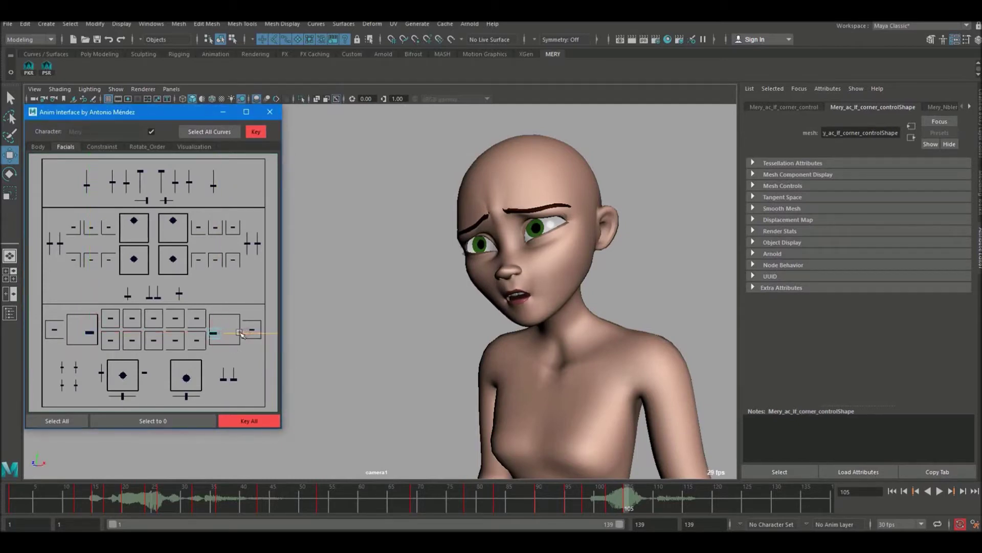
shift+click(90, 332)
Play back the new mouth shape and move both mouth corner controls slightly further inward at frame 108
drag(628, 499, 595, 501)
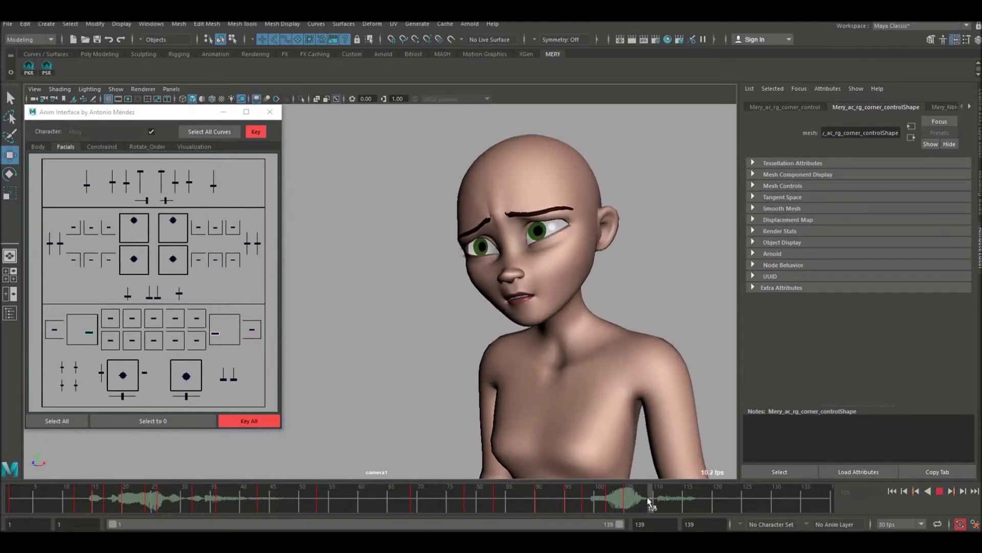
key(alt+v)
click(88, 337)
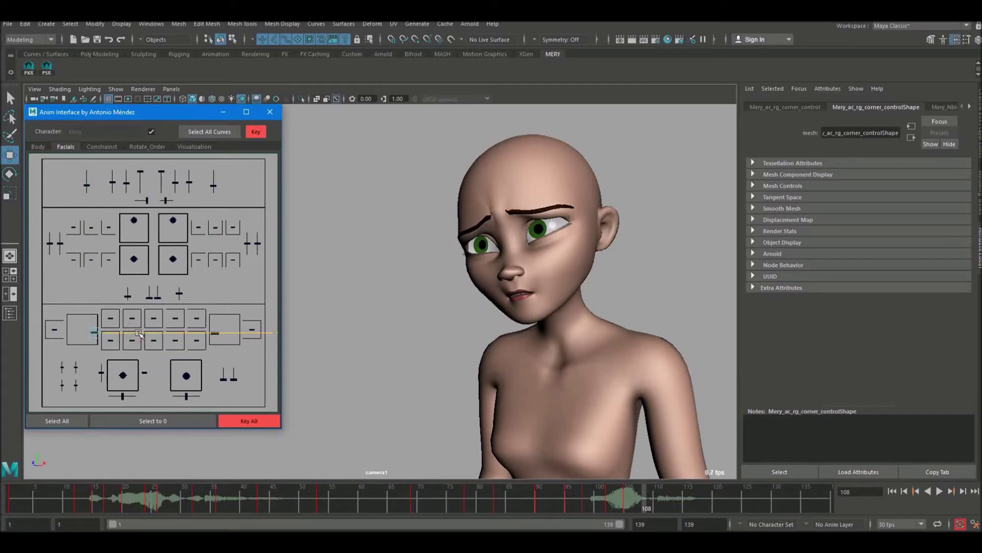
click(226, 321)
click(216, 333)
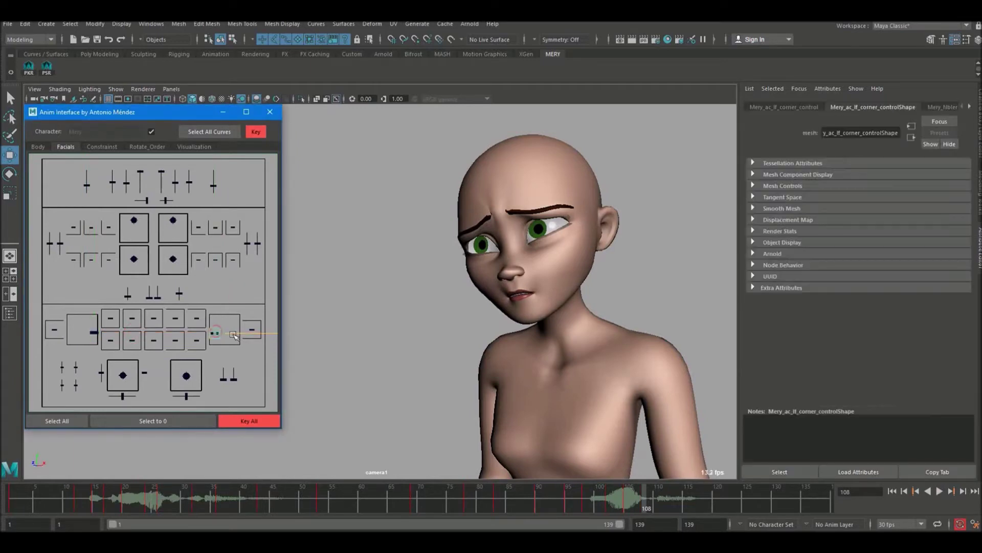
drag(233, 335, 234, 335)
click(95, 333)
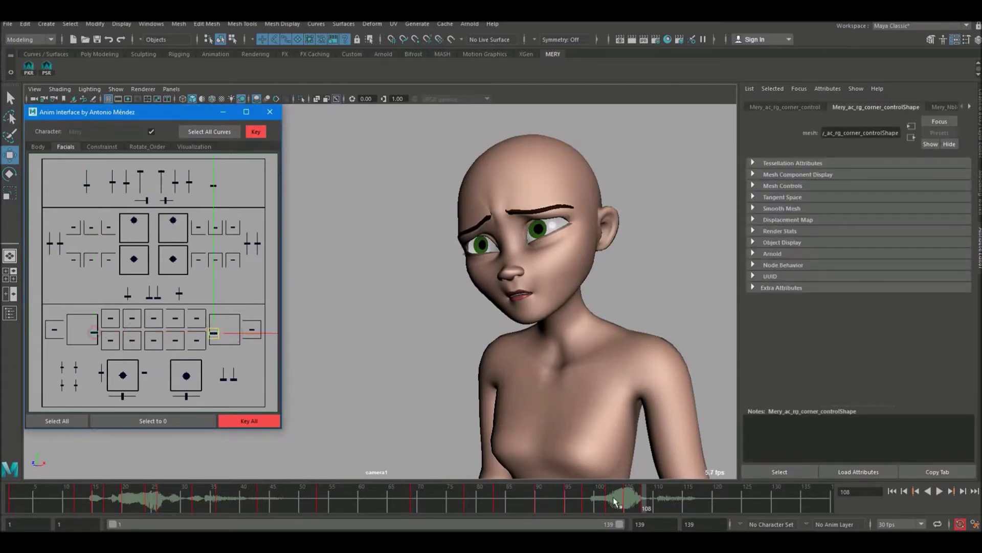
Review the end of the line in playback and shift the mouth corners' last key earlier, to about frame 129
click(597, 501)
key(alt+v)
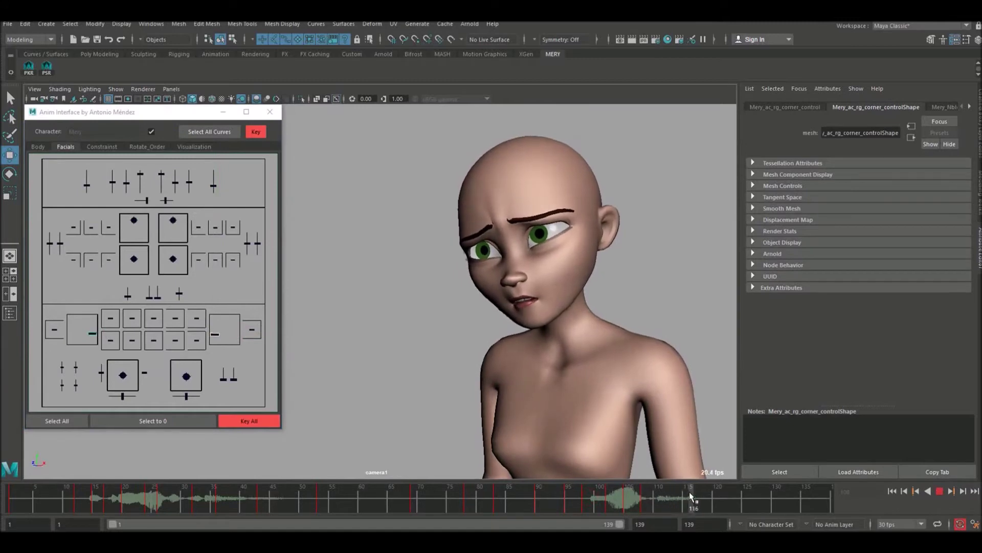
key(alt+v)
key(alt+v)
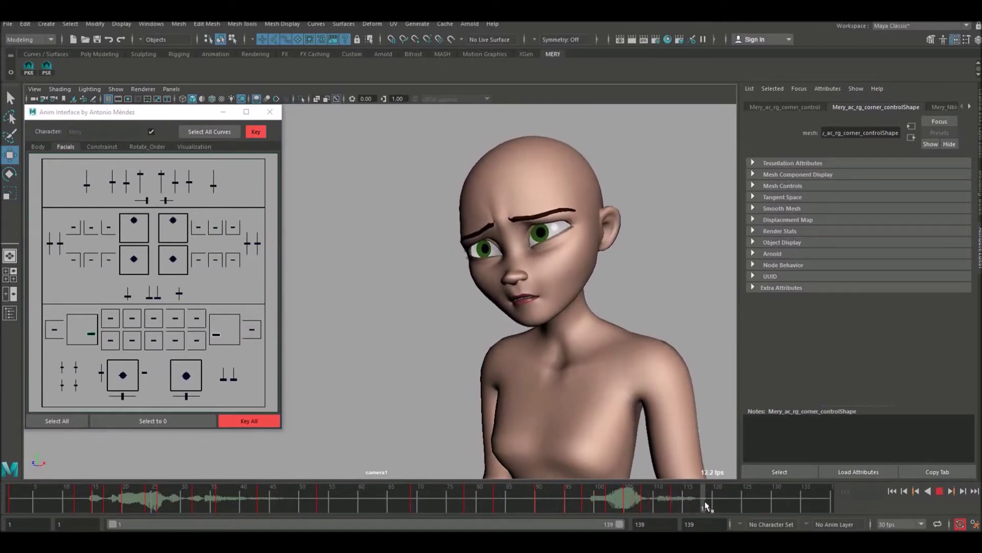
key(alt+v)
shift+drag(801, 507, 773, 509)
click(799, 504)
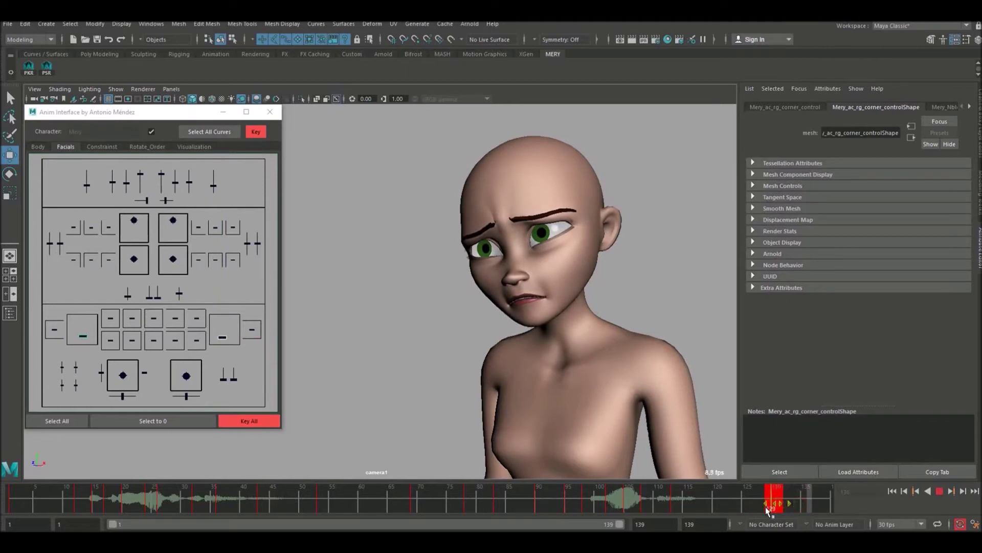
Play the animation from the start and scrub the second line of dialogue to check the mouth shapes against the audio
click(601, 504)
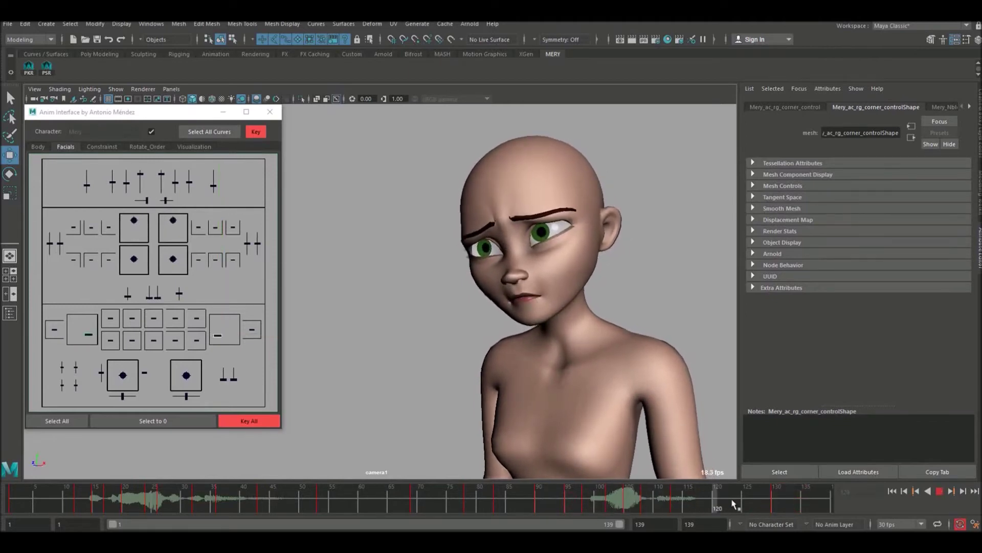
click(11, 504)
click(712, 383)
click(940, 492)
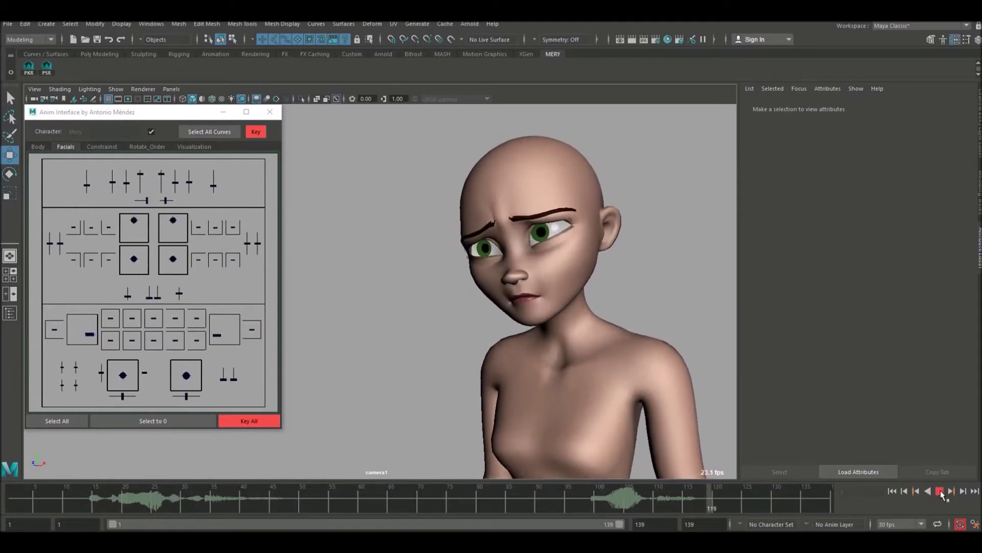
drag(562, 497, 618, 492)
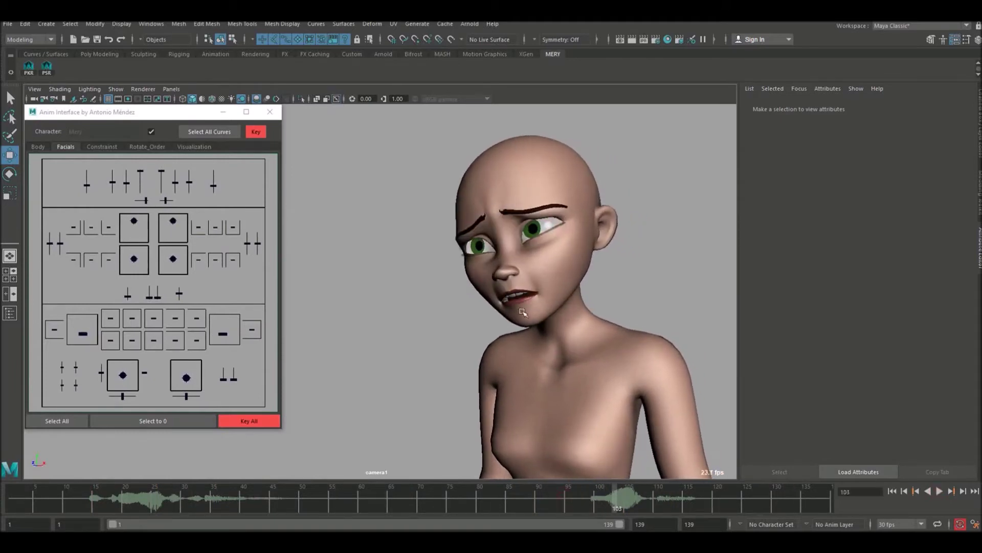
click(562, 501)
click(605, 501)
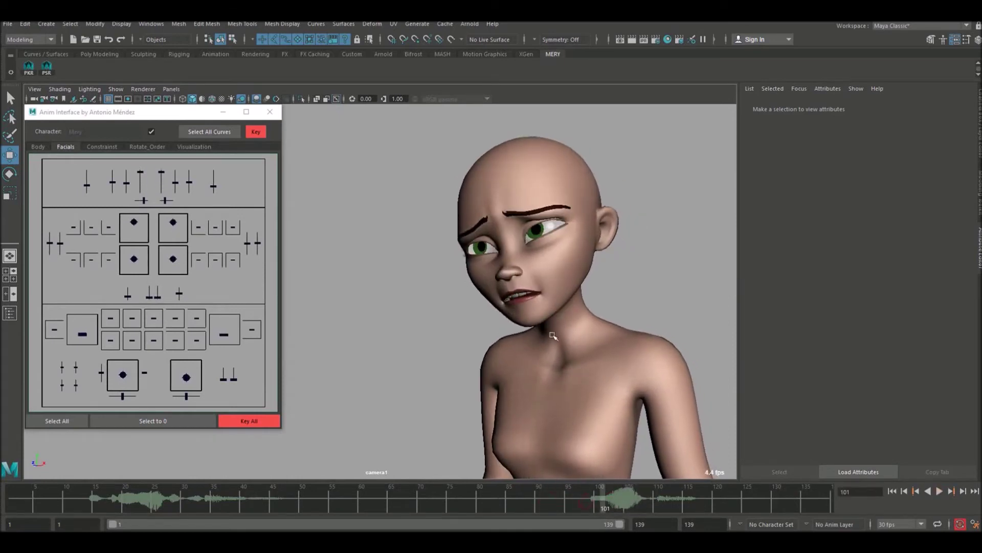
click(623, 499)
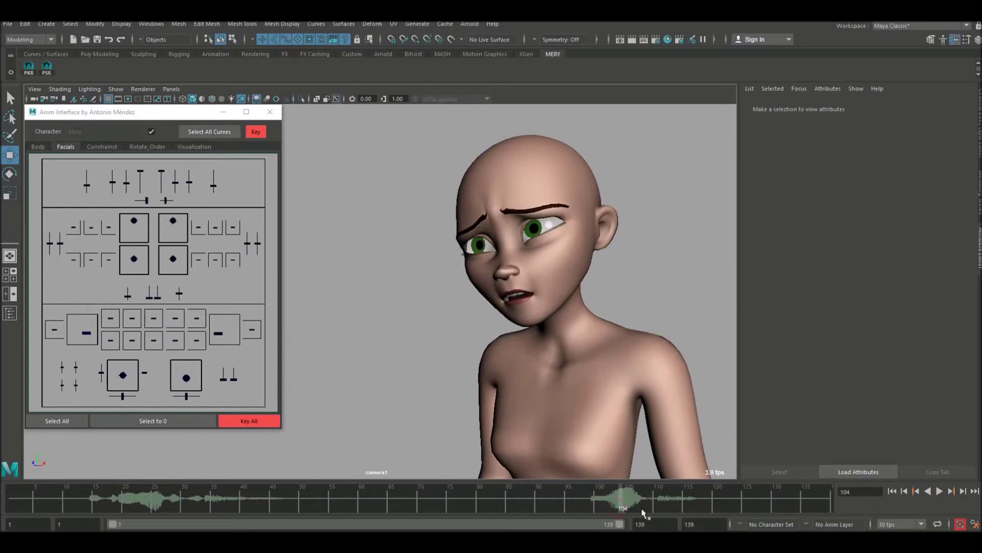
key(alt+v)
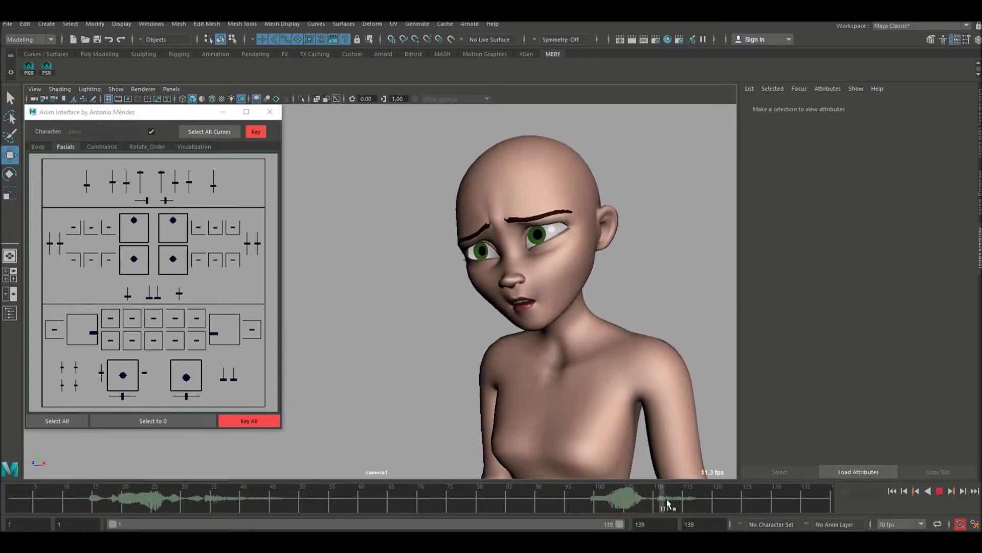
click(559, 506)
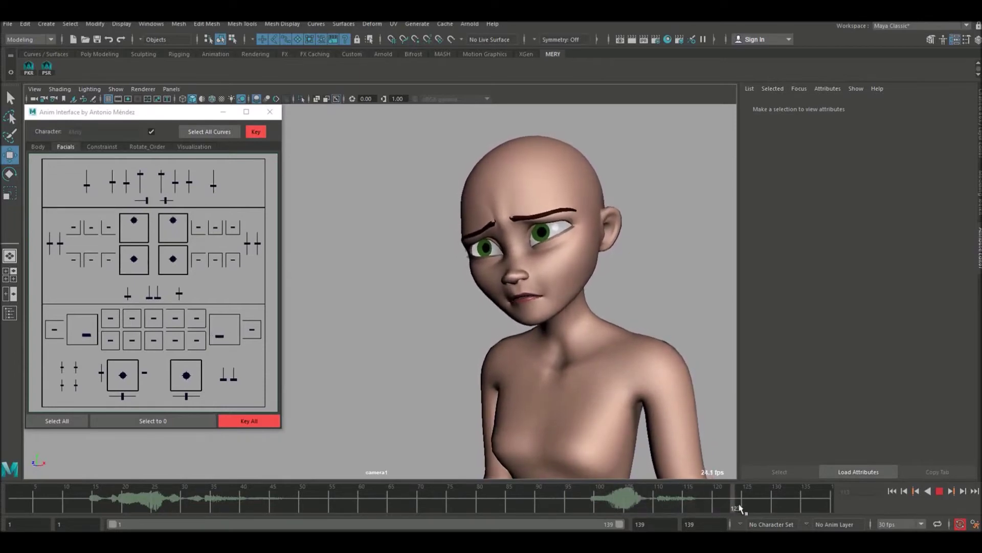
drag(723, 498, 680, 513)
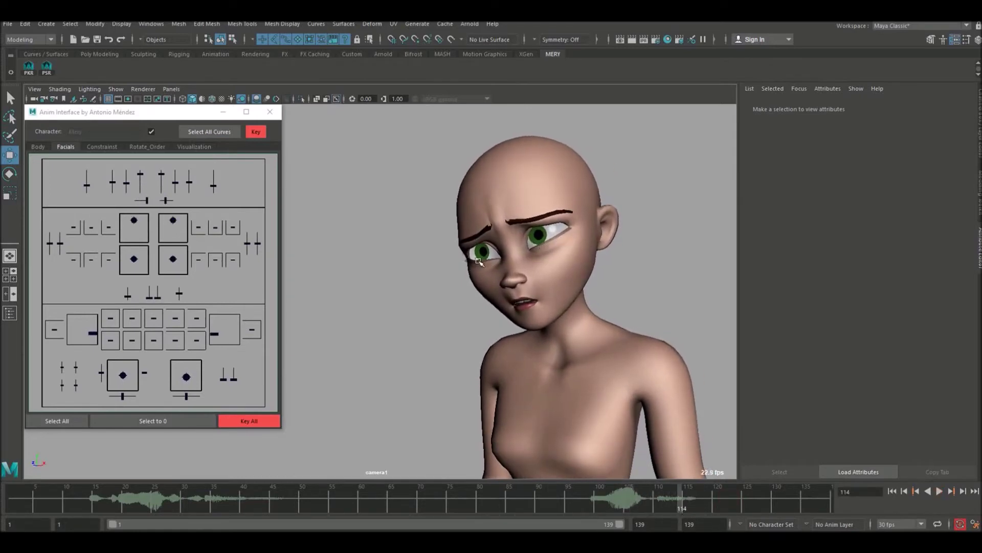
Raise both lower eyelid controls slightly at frame 112 and adjust them at frame 121
click(173, 259)
drag(607, 498, 668, 499)
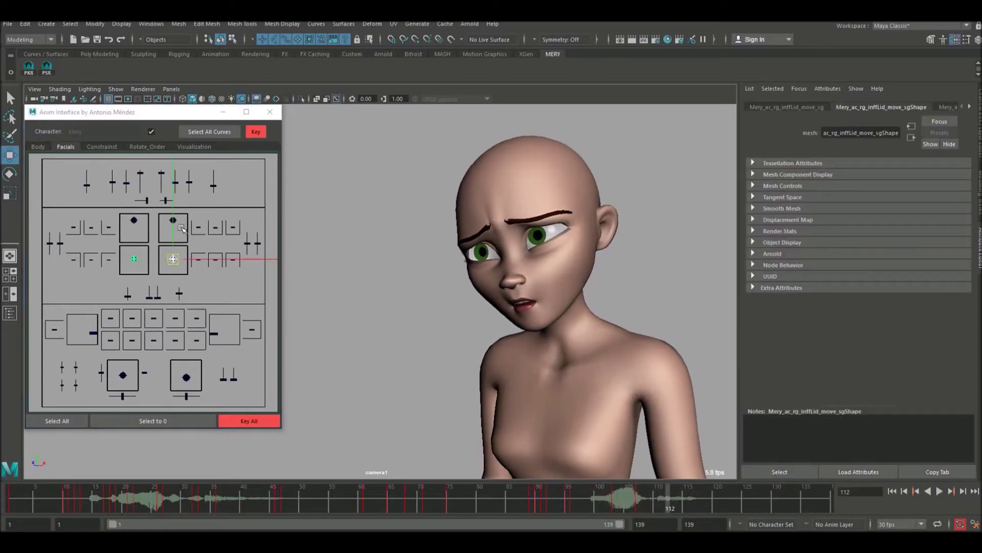
click(172, 225)
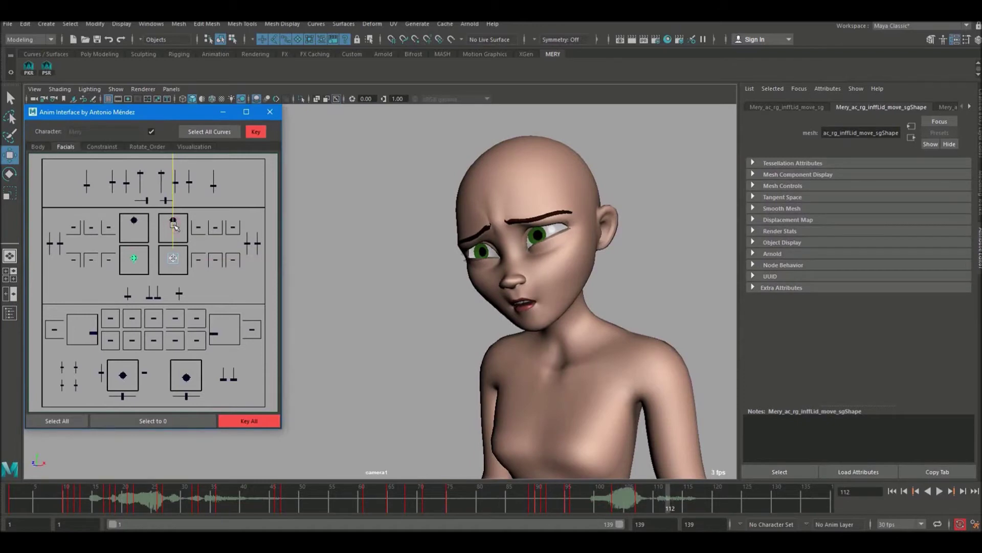
key(alt+v)
drag(718, 491, 720, 491)
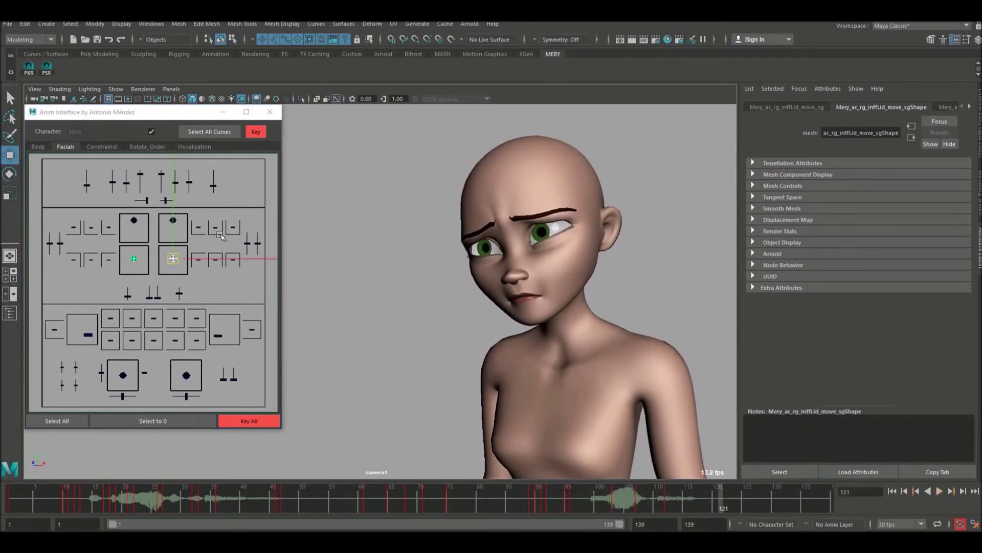
click(174, 232)
Play and scrub the animation to review the eyelids, the mouth corners at frame 95 and the expression around frames 69 to 73
drag(568, 489, 740, 498)
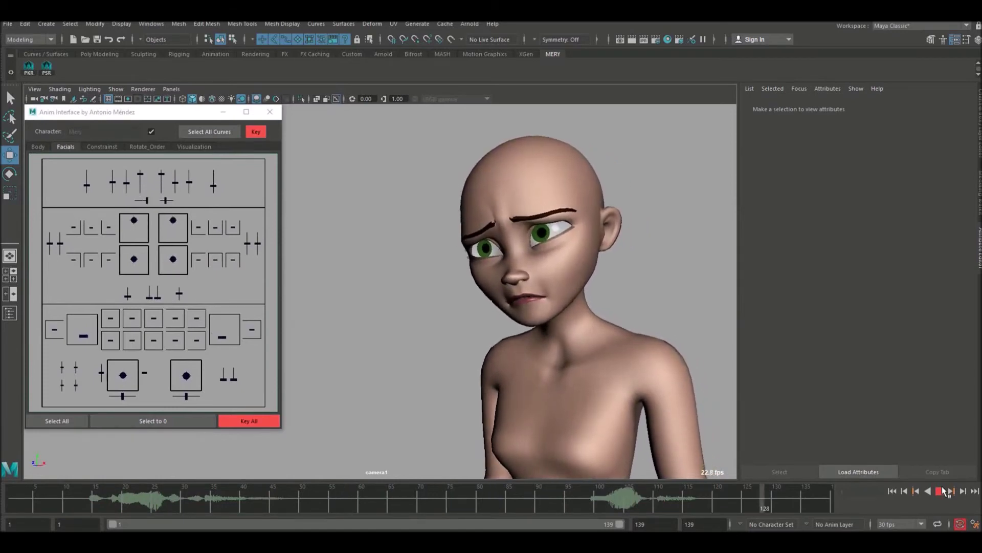
click(944, 491)
drag(472, 506, 567, 499)
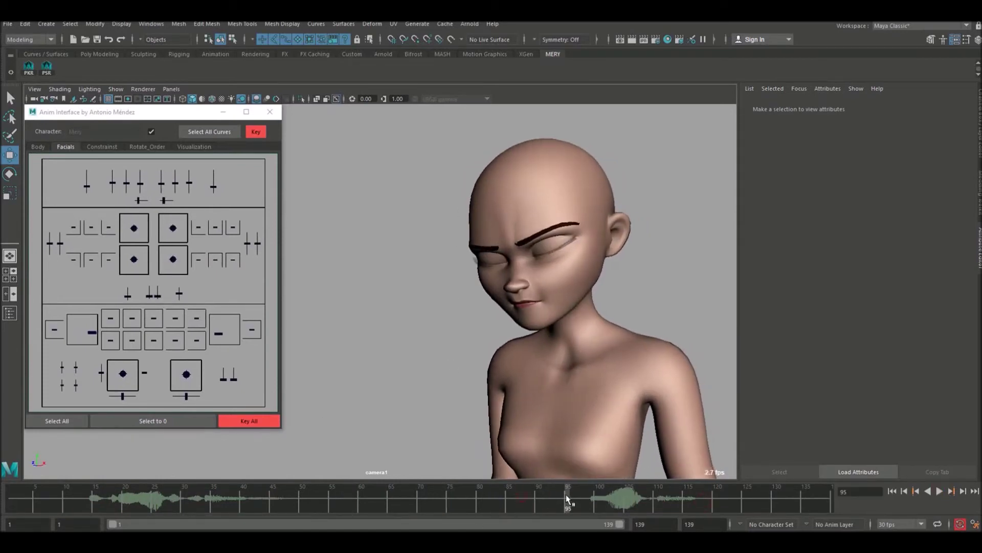
click(220, 328)
click(93, 332)
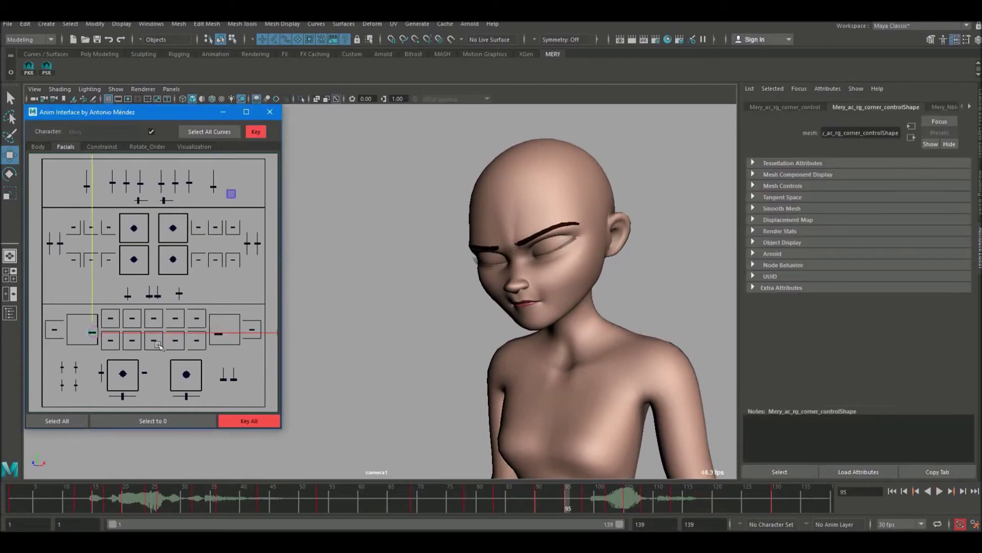
click(209, 304)
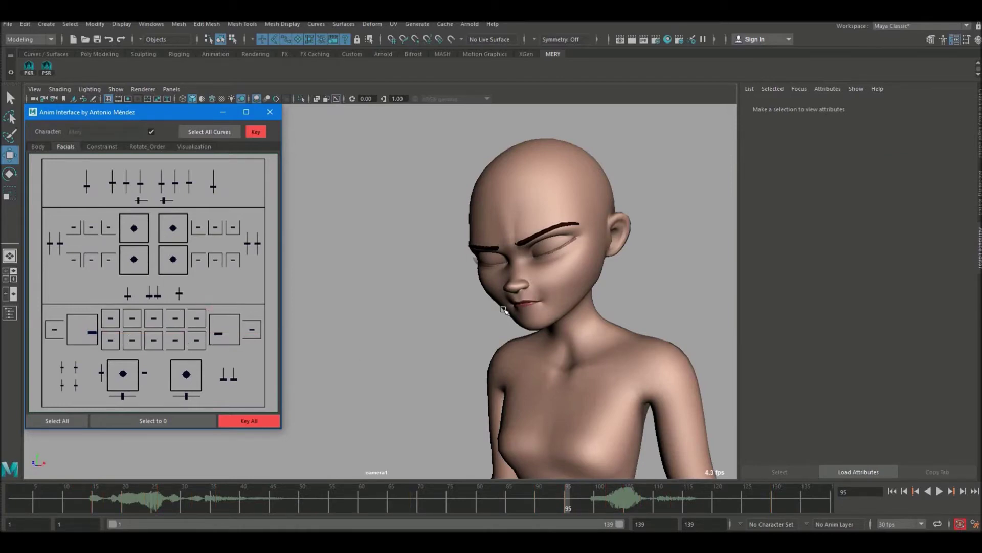
click(439, 499)
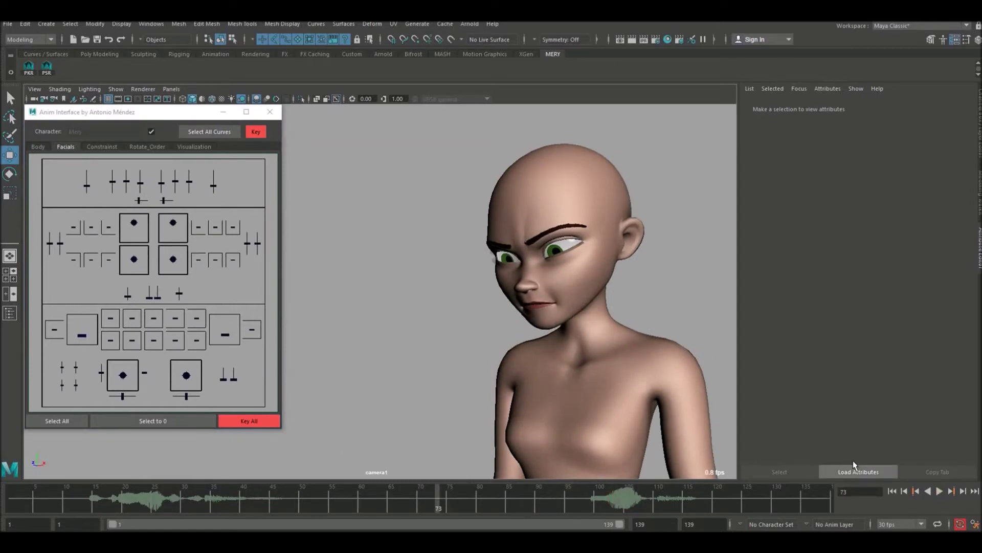
mouse_move(423, 507)
mouse_down()
mouse_move(391, 500)
mouse_move(415, 506)
mouse_up()
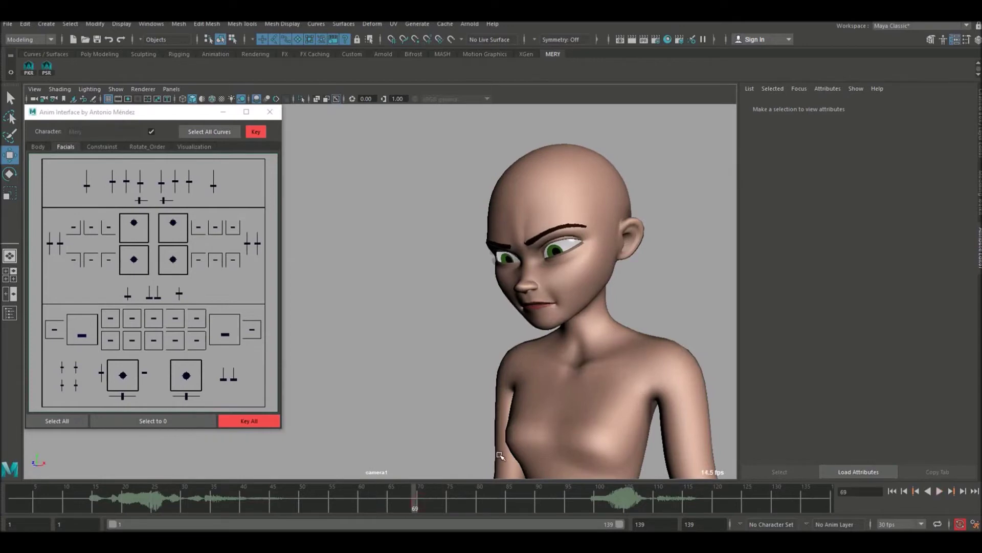
click(463, 500)
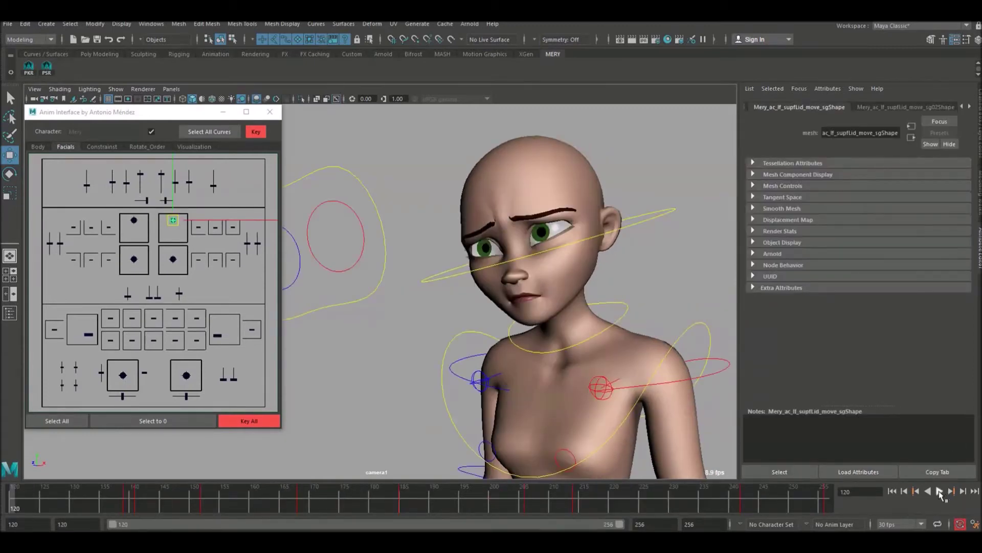
Play and scrub the frame range 120 to 256 to review the face and body animation of the second part
click(941, 491)
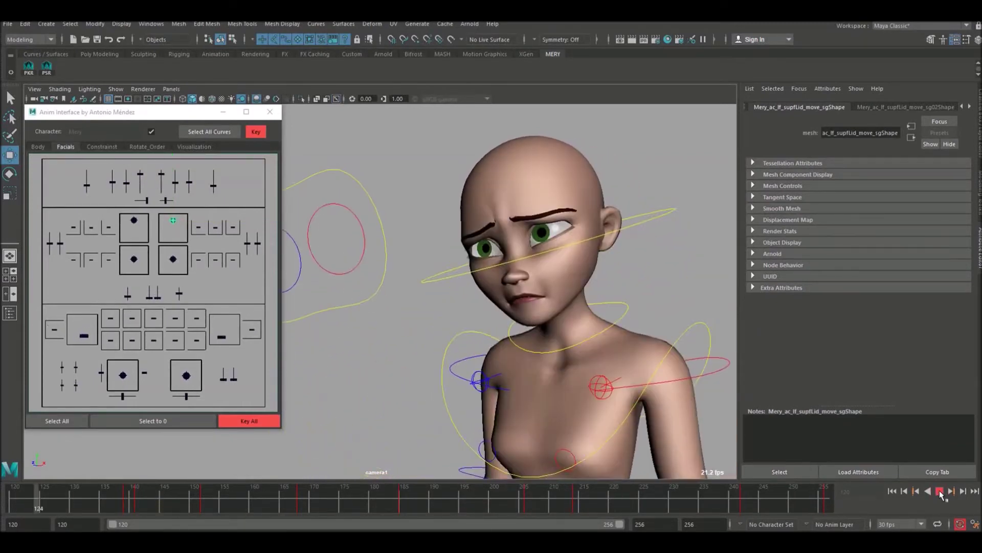
click(941, 492)
drag(118, 498, 613, 504)
drag(501, 489, 11, 504)
click(943, 491)
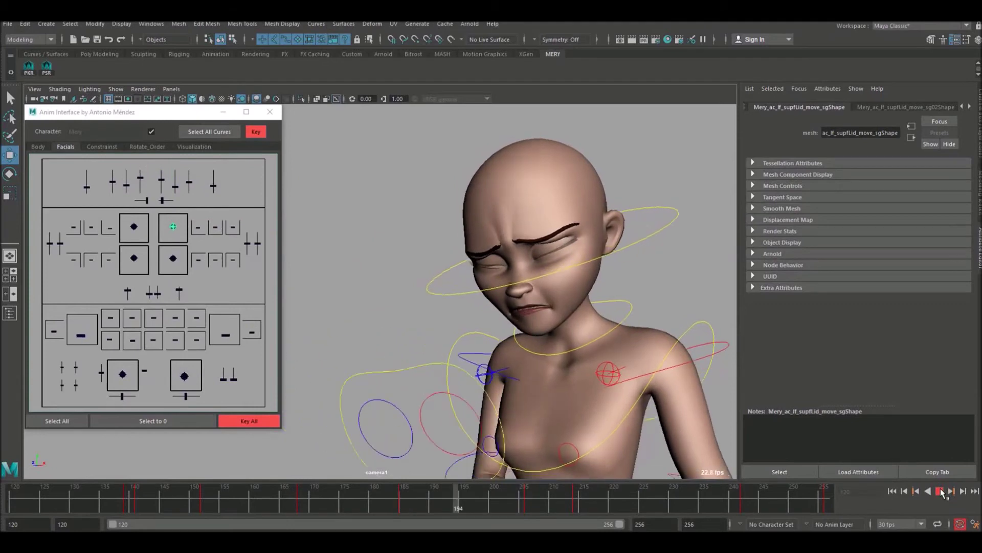
click(939, 491)
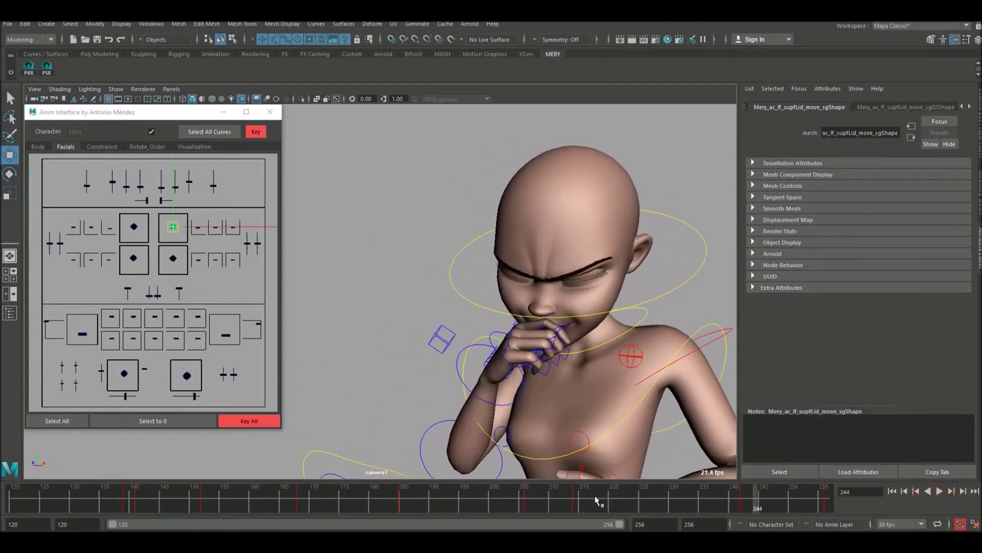
drag(555, 502, 698, 502)
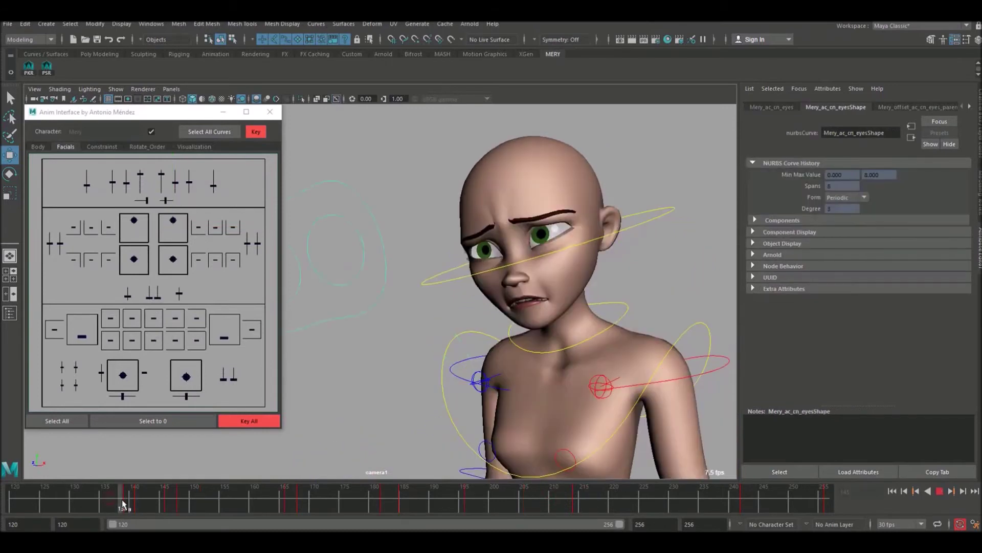
Scrub the frames around 140 and shift the selected eyes control key there slightly along the timeline
drag(126, 505, 131, 507)
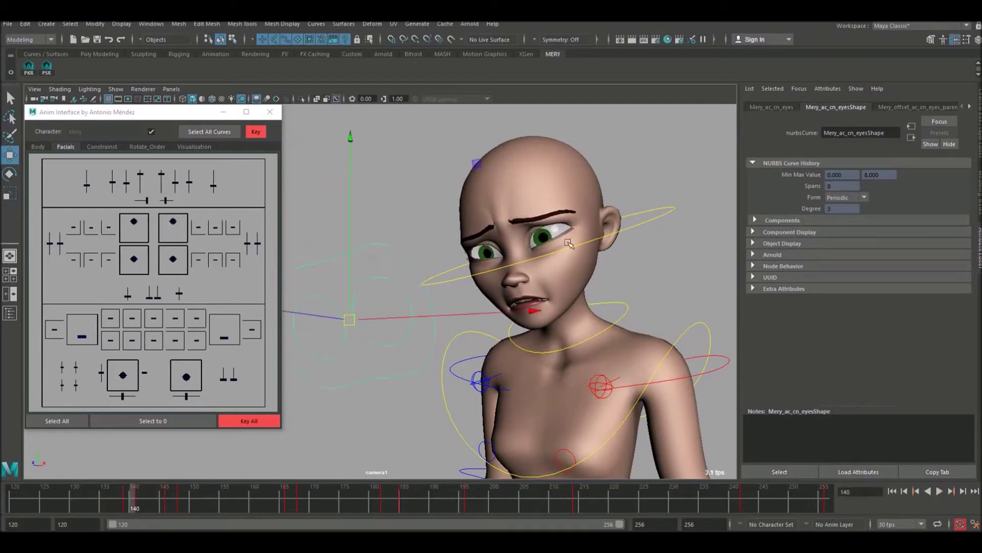
click(128, 505)
click(132, 505)
shift+click(138, 507)
mouse_move(141, 507)
mouse_down()
mouse_move(150, 505)
mouse_move(108, 505)
mouse_move(146, 508)
mouse_up()
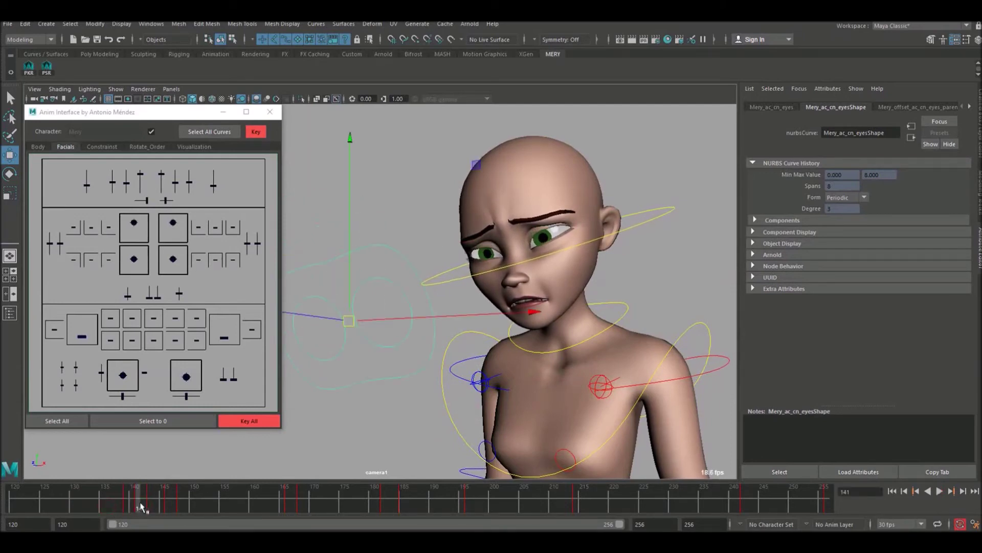
Copy the eyes control key at frame 141, delete it there, and paste it at frame 143
right_click(141, 506)
click(214, 346)
right_click(141, 506)
click(205, 372)
click(153, 506)
right_click(153, 506)
mouse_move(225, 360)
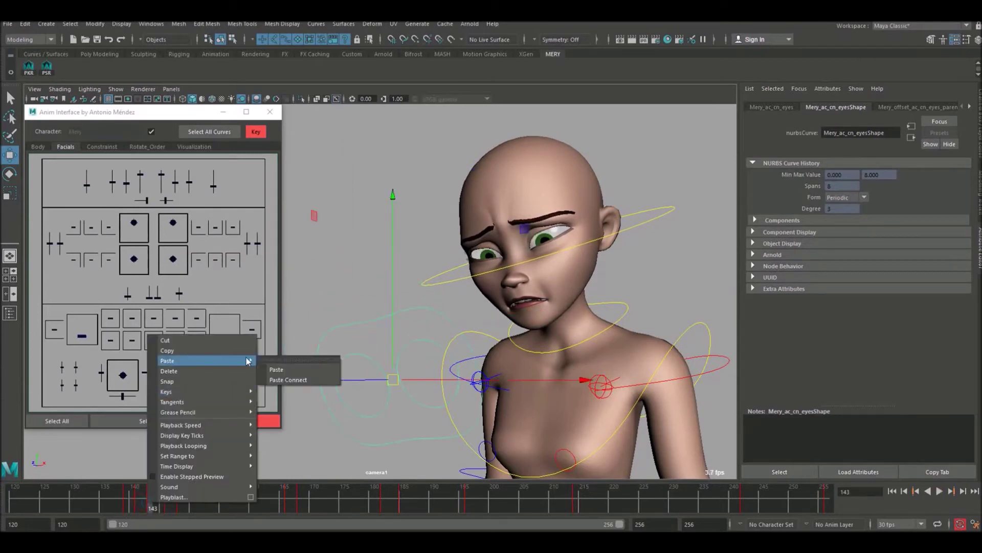
click(274, 367)
Shift the eyes keys between frames 143 and 151 later in time and change the tangent type
shift+drag(150, 505, 198, 506)
drag(172, 506, 195, 506)
mouse_move(91, 508)
mouse_down()
mouse_move(163, 509)
mouse_move(106, 500)
mouse_up()
right_click(131, 501)
mouse_move(223, 403)
click(263, 471)
Scrub the eye movement up to frame 159, select all the eyes keys and change their tangent type
drag(44, 499, 247, 500)
double_click(168, 496)
click(100, 496)
right_click(203, 501)
mouse_move(287, 402)
click(374, 421)
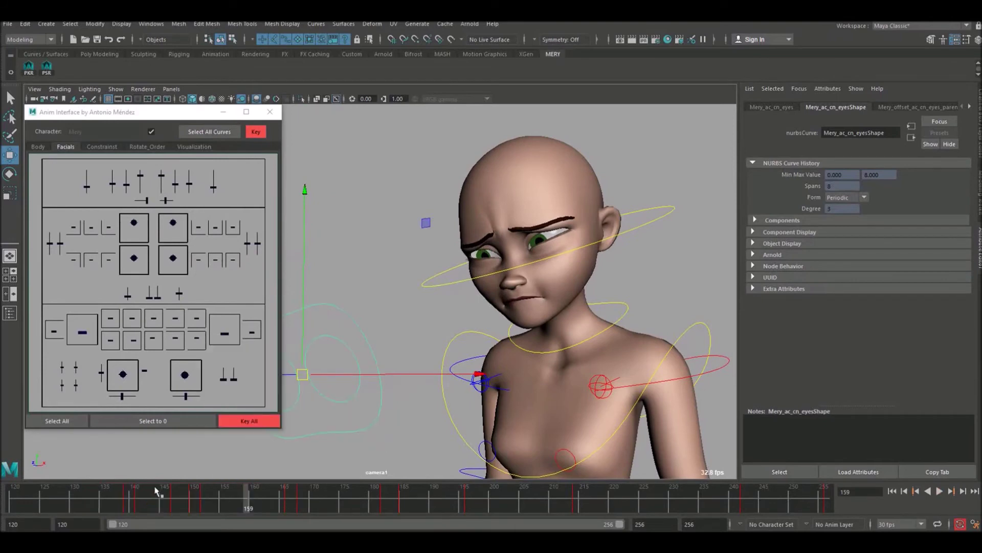
Reposition the eyes aim control at frame 150, copy its key and paste it at frame 152
click(122, 504)
key(alt+v)
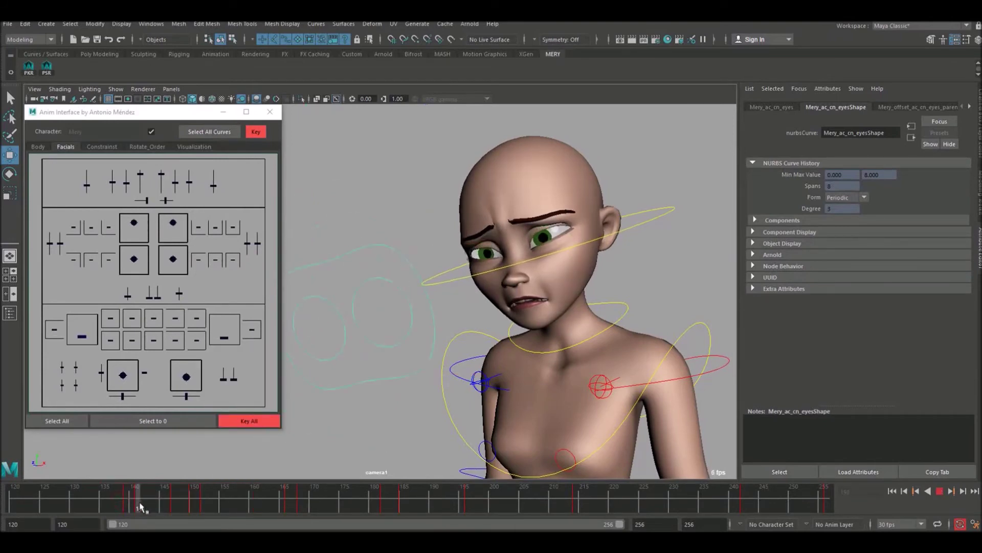
key(alt+v)
drag(381, 391, 348, 352)
right_click(201, 500)
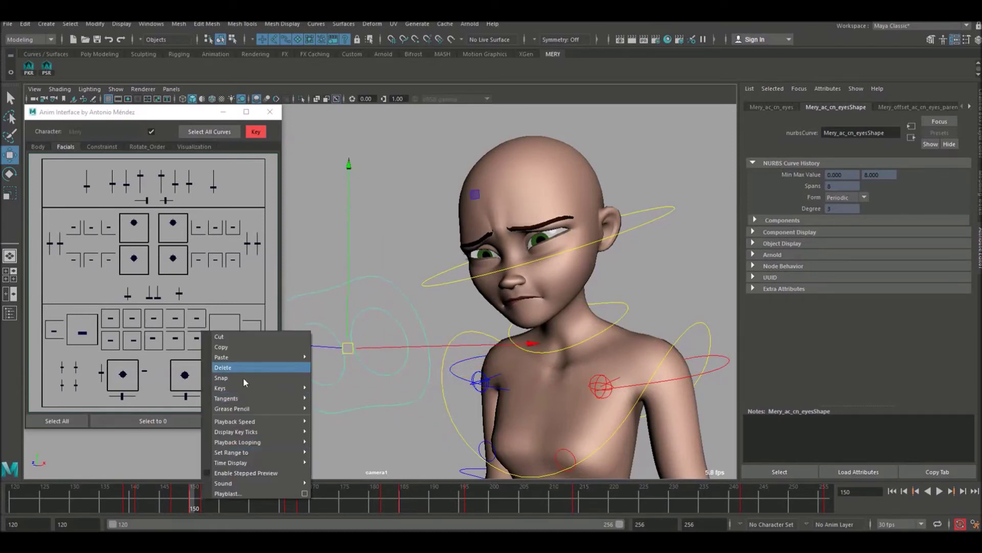
click(254, 346)
drag(190, 510, 207, 507)
right_drag(206, 505, 339, 363)
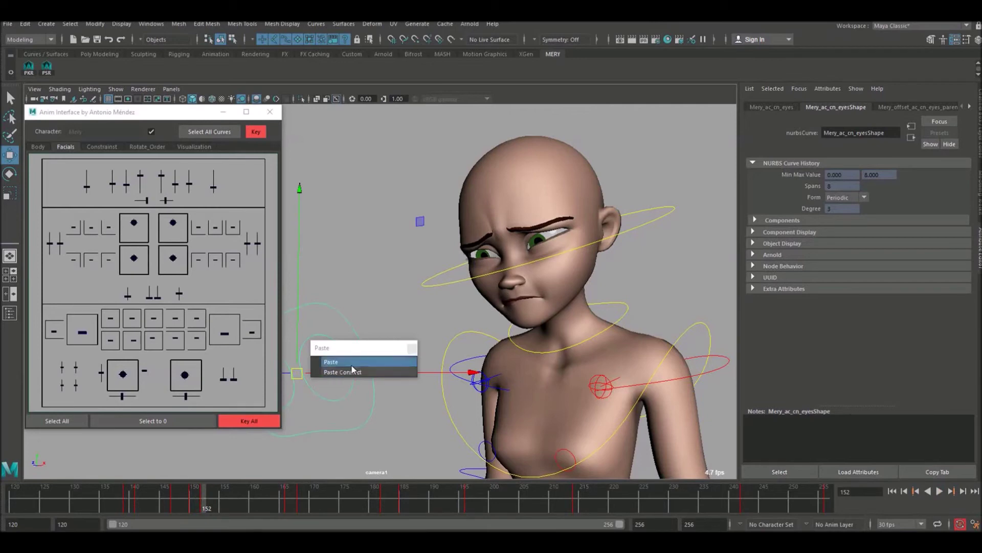
click(351, 364)
click(412, 348)
Paste the copied eyes key at frame 166 and play back the eye movement
key(alt+v)
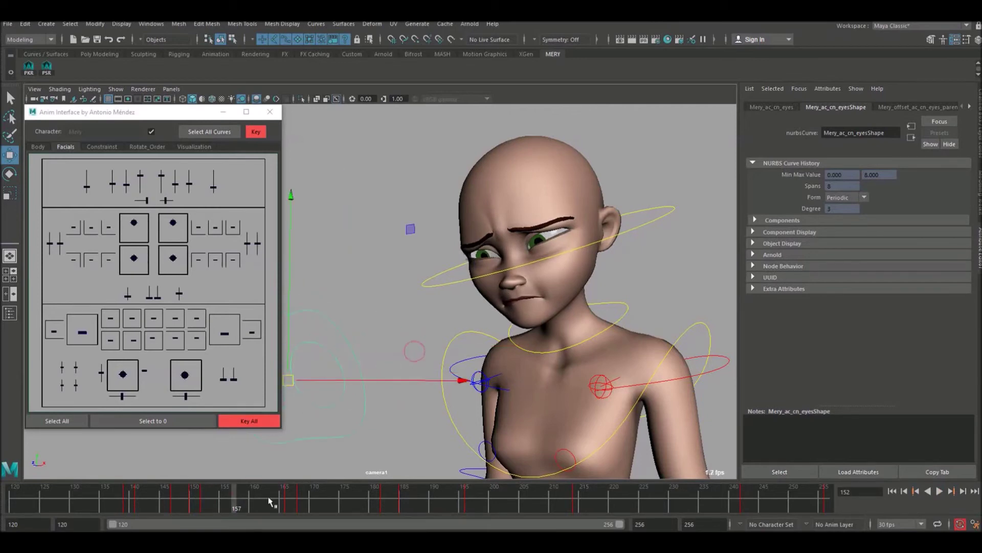
click(288, 504)
right_drag(287, 504, 438, 364)
click(496, 347)
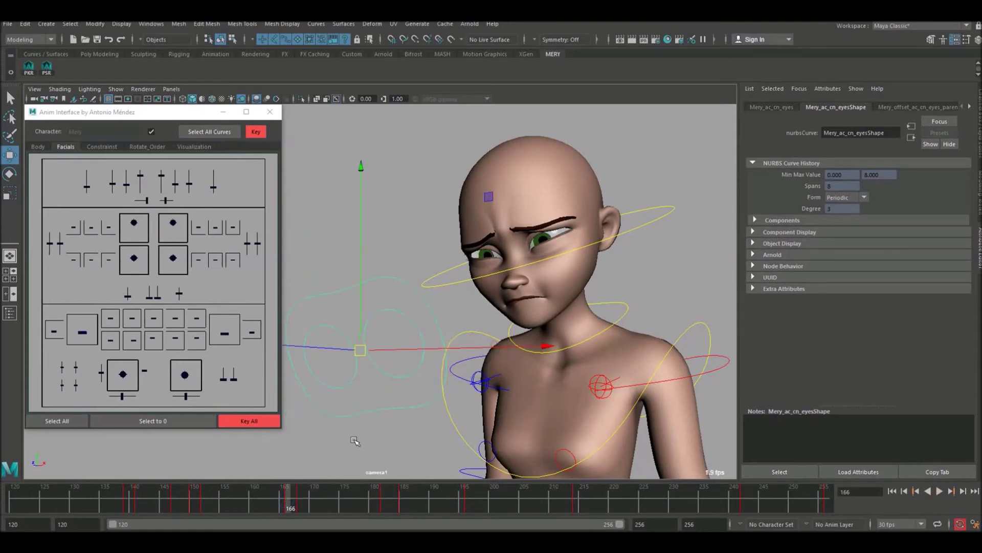
click(148, 504)
key(alt+v)
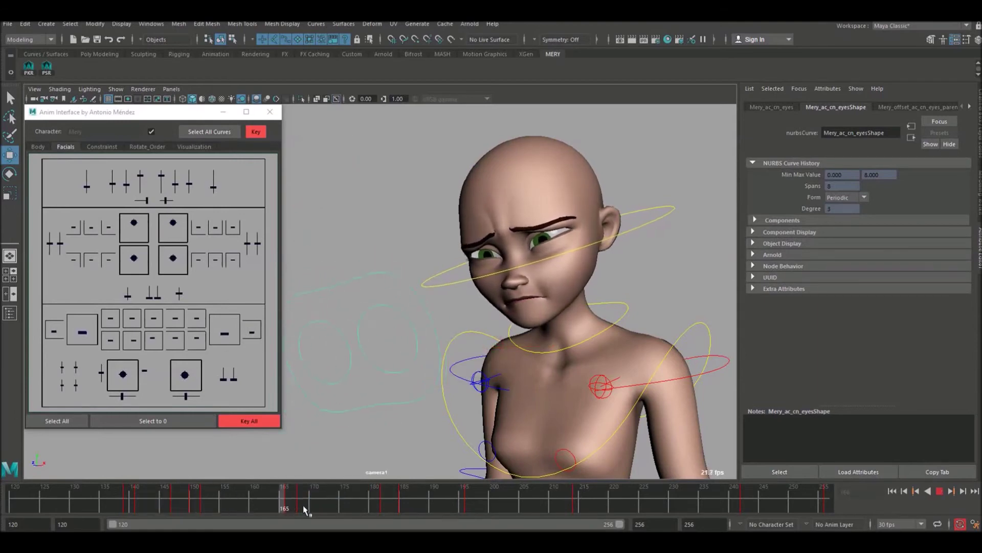
Change the tangents of the eyes keys between frames 144 and 173, and retime the keys near 166 to about frames 175 and 177
shift+drag(330, 505, 149, 504)
right_drag(150, 504, 292, 397)
click(300, 419)
drag(162, 502, 356, 505)
drag(196, 495, 225, 496)
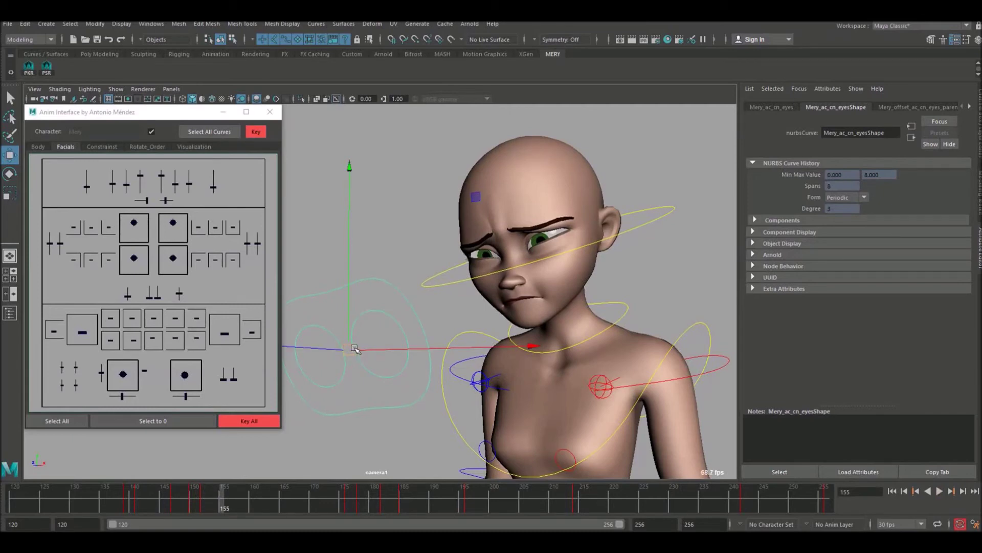
Offset the eyes aim control slightly at frames 155 and 157 to create a small eye dart
mouse_move(352, 350)
mouse_down()
mouse_move(343, 350)
mouse_move(380, 346)
mouse_move(336, 350)
mouse_move(356, 341)
mouse_move(367, 340)
mouse_move(354, 350)
mouse_move(377, 340)
mouse_move(323, 355)
mouse_move(392, 336)
mouse_move(306, 362)
mouse_move(353, 332)
mouse_move(322, 345)
mouse_move(366, 335)
mouse_move(337, 355)
mouse_up()
drag(149, 504, 230, 504)
drag(354, 349, 369, 346)
Copy the eyes key at frame 157 and paste it at about frame 161 to hold the gaze
right_click(234, 505)
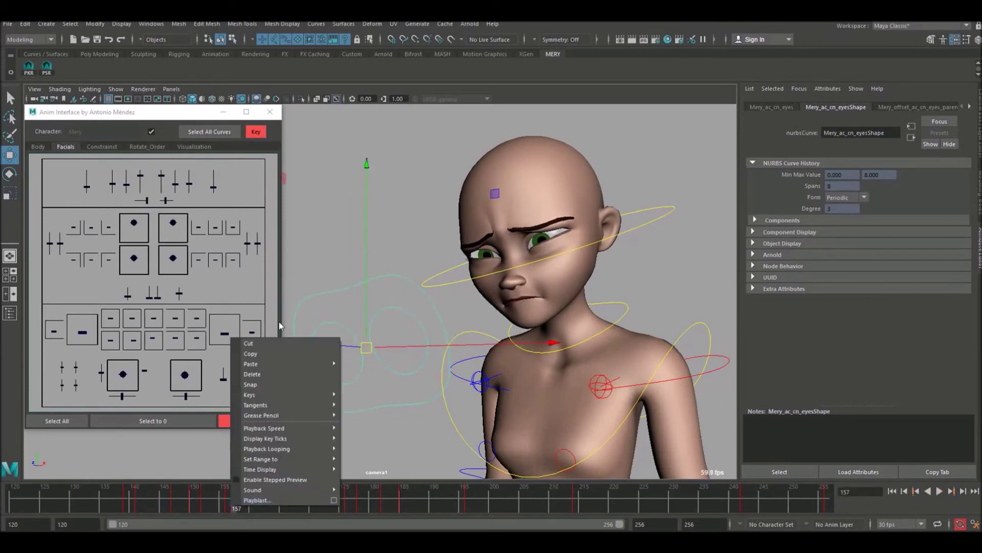
click(262, 352)
drag(256, 500, 259, 501)
right_click(260, 505)
mouse_move(358, 360)
click(394, 368)
Shift the eyes aim control around frame 162 for another dart and copy the eyes key at about frame 165
click(262, 503)
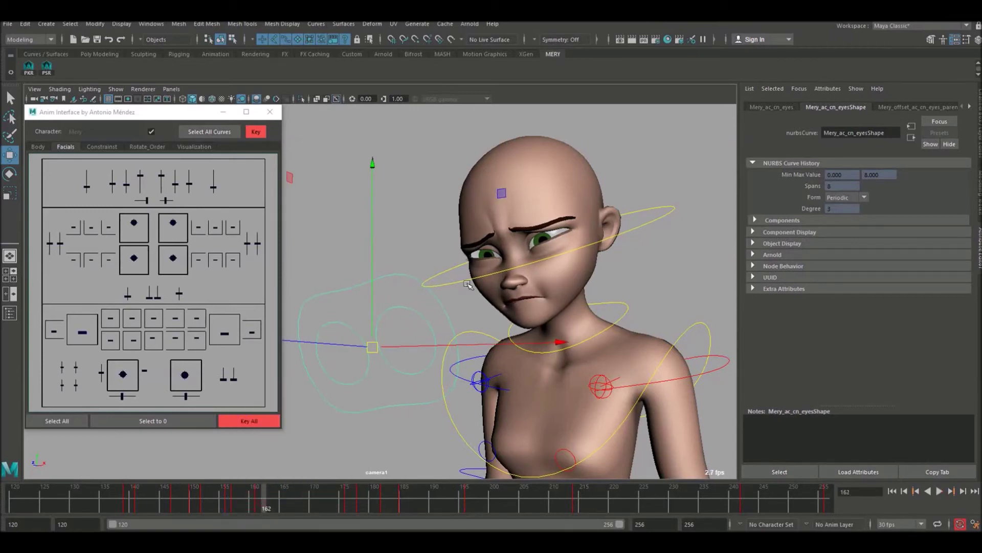
drag(375, 352, 354, 359)
right_click(282, 506)
click(328, 352)
click(306, 505)
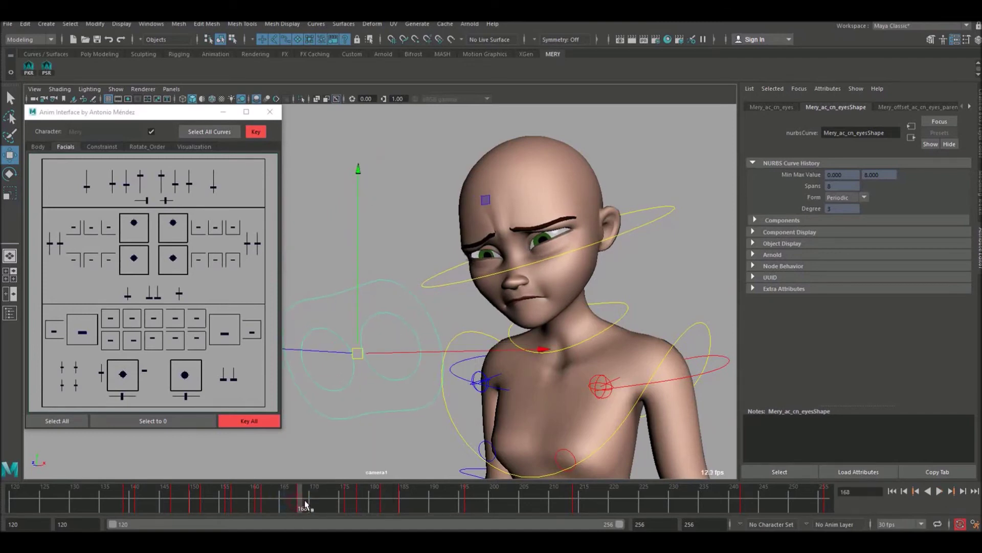
Shift the eyes aim control slightly around frame 168, copy the key at frame 169 and paste it at frame 176
drag(363, 352, 367, 349)
mouse_move(282, 503)
mouse_down()
mouse_move(262, 502)
mouse_move(296, 498)
mouse_up()
right_click(300, 501)
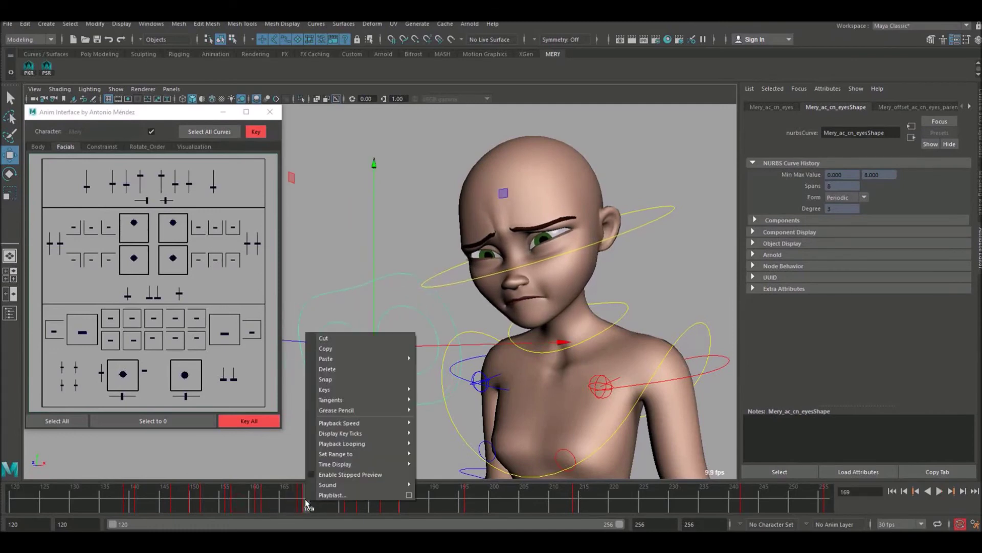
click(346, 351)
click(346, 504)
right_click(346, 504)
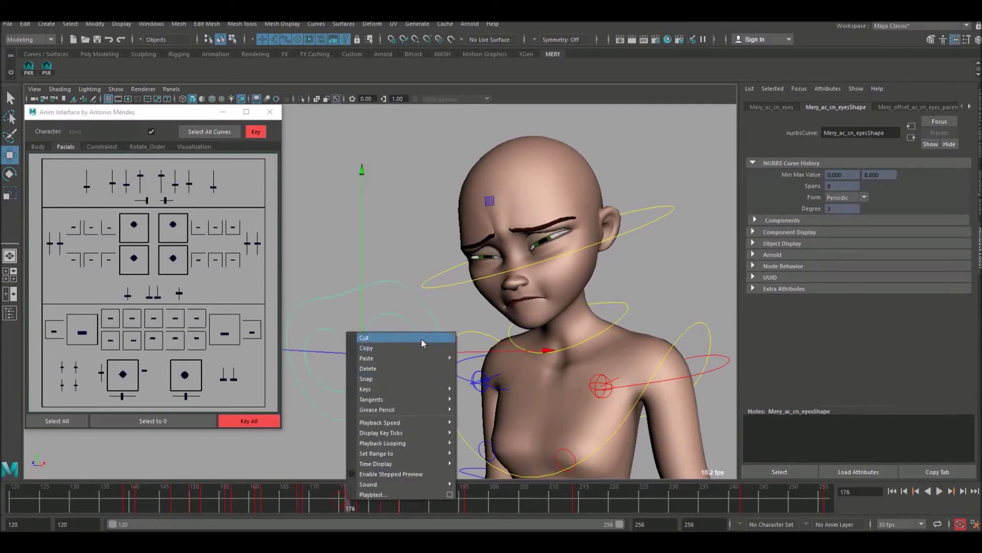
click(472, 367)
Clear the selection, then play and scrub the animation from frame 120 to review the eye darts
drag(353, 503, 13, 506)
click(434, 136)
click(941, 492)
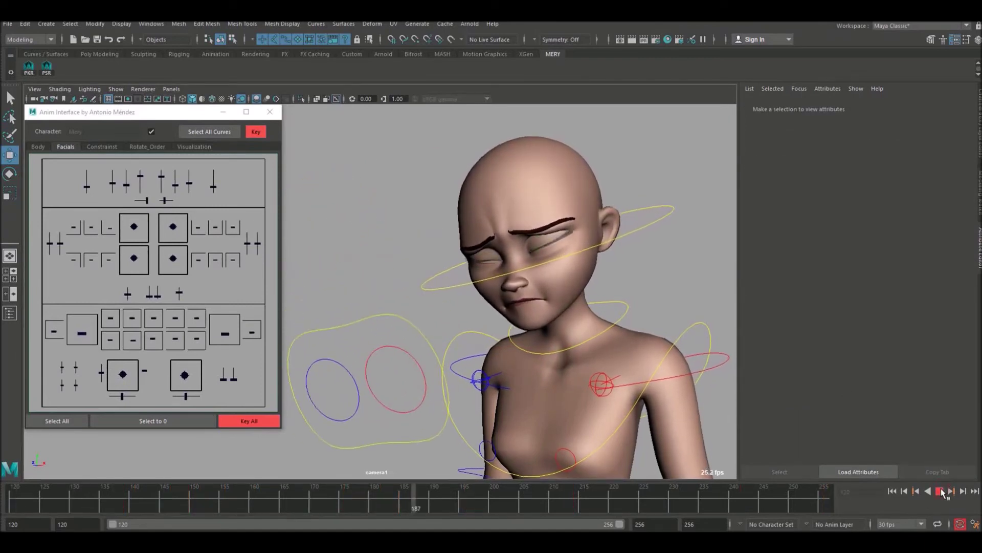
click(212, 502)
drag(266, 503, 125, 518)
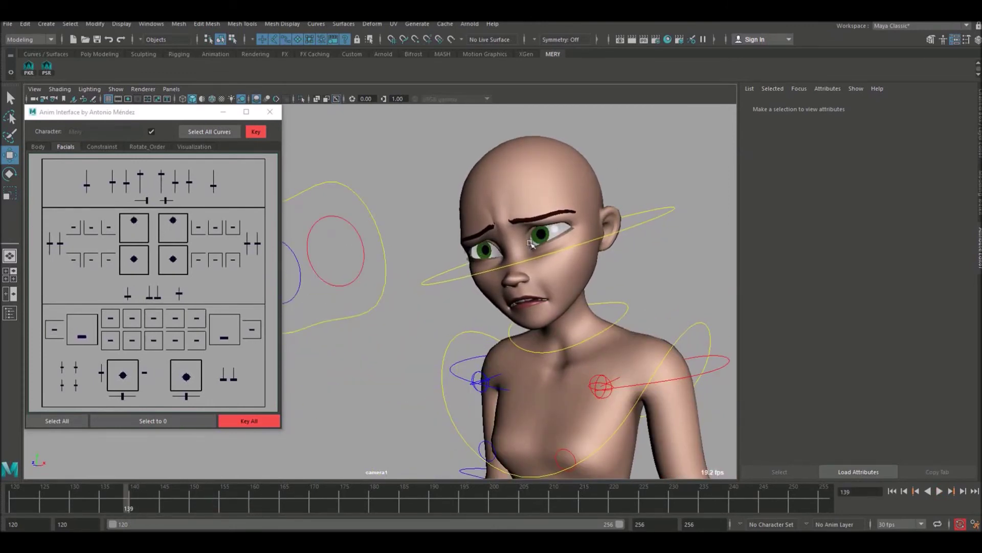
Select both upper eyelid controls, scrub around frame 139 and lower the lids slightly at frame 142
click(176, 221)
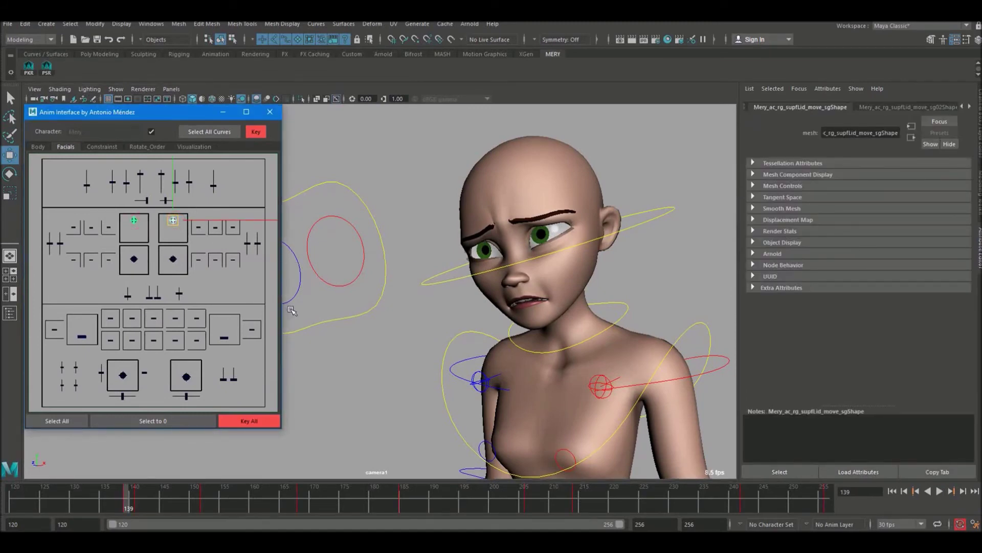
click(127, 507)
key(alt+v)
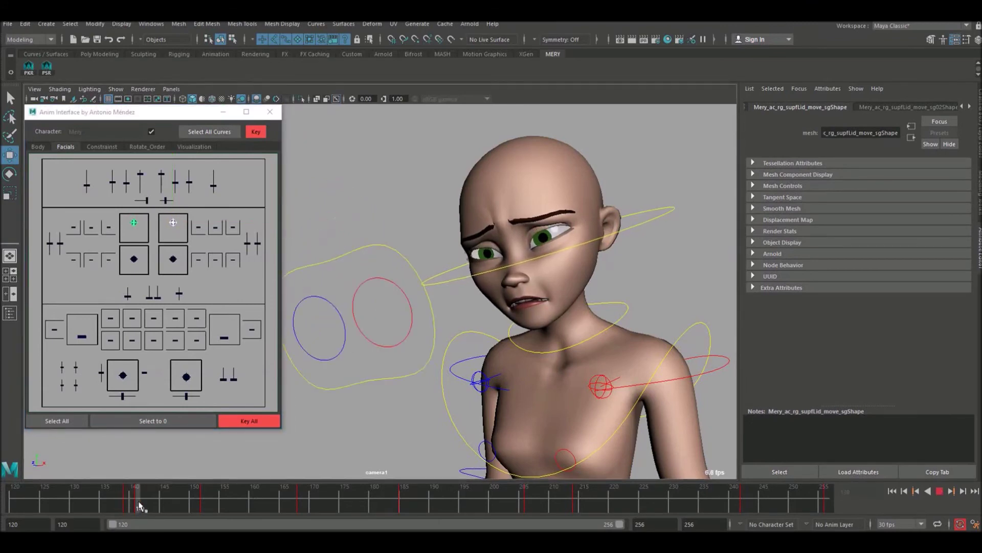
key(alt+v)
key(alt+v)
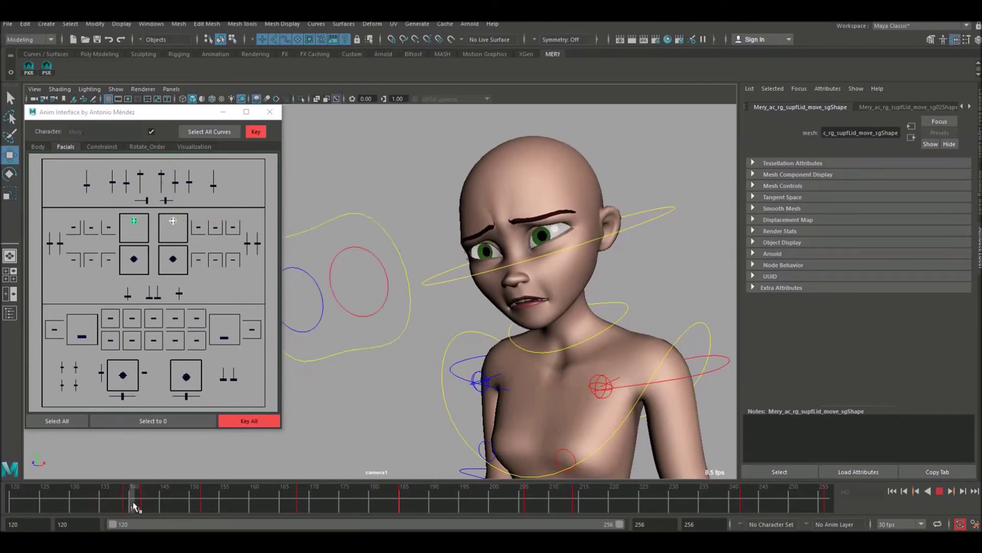
key(alt+v)
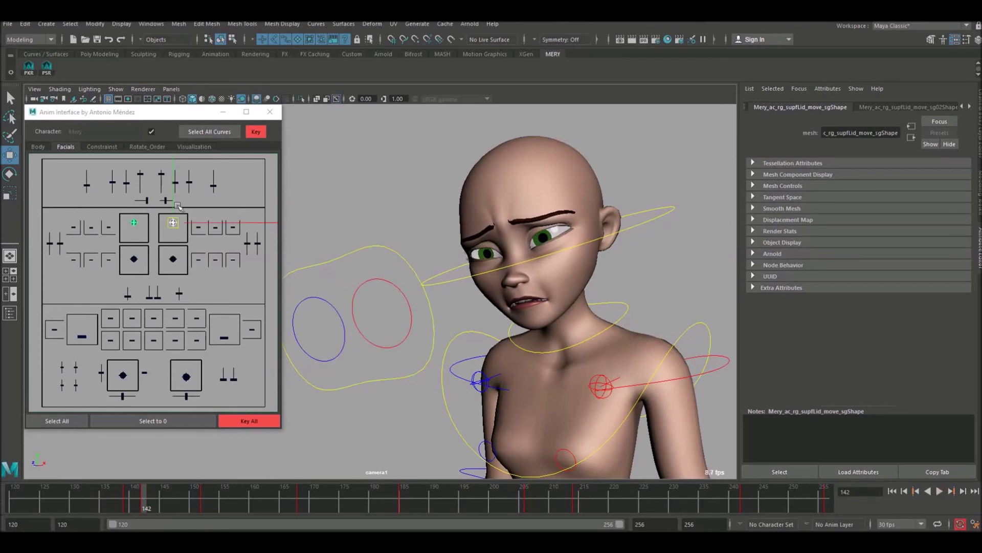
click(176, 196)
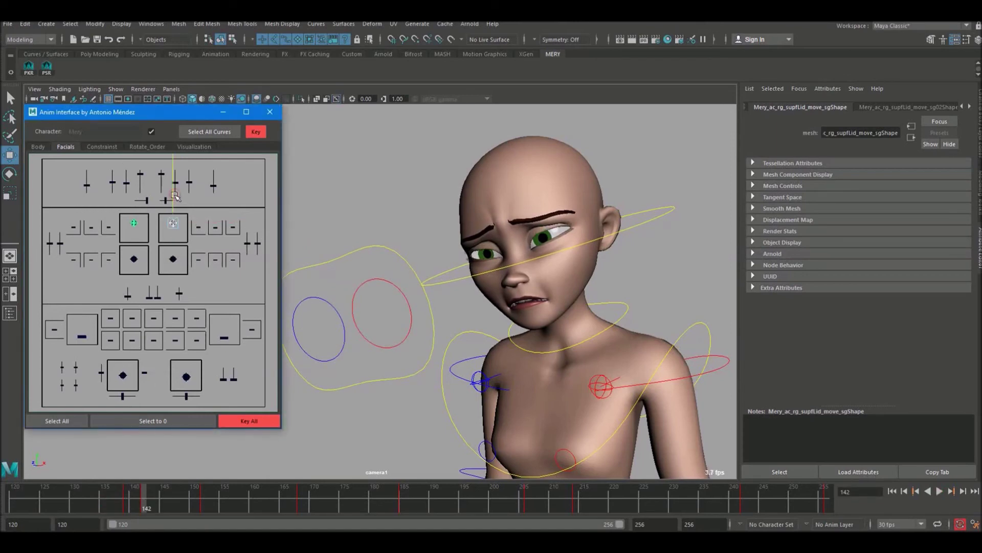
Adjust both upper eyelid controls at about frame 144 and scrub through the surrounding frames
drag(152, 504, 164, 502)
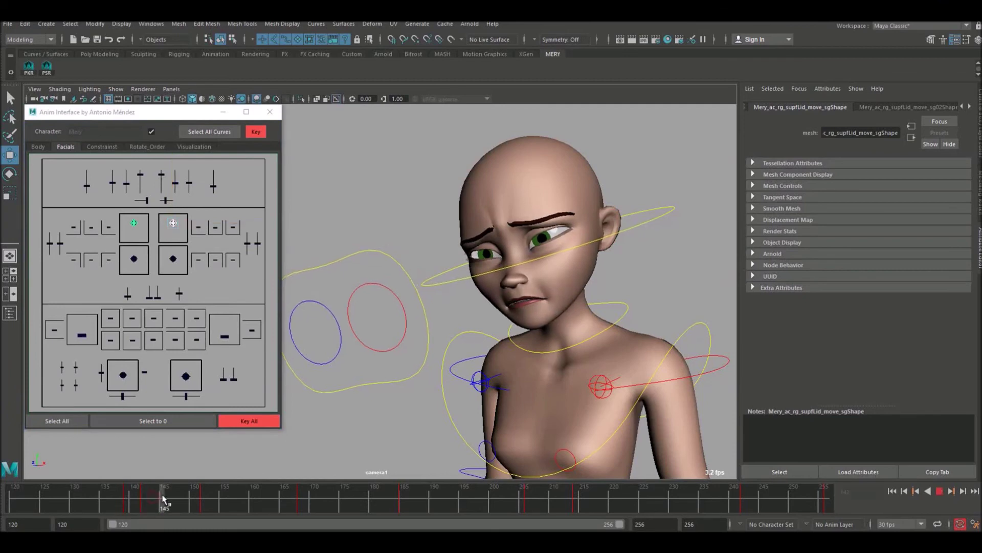
click(172, 195)
mouse_move(155, 491)
mouse_down()
mouse_move(186, 489)
mouse_move(135, 488)
mouse_move(147, 492)
mouse_up()
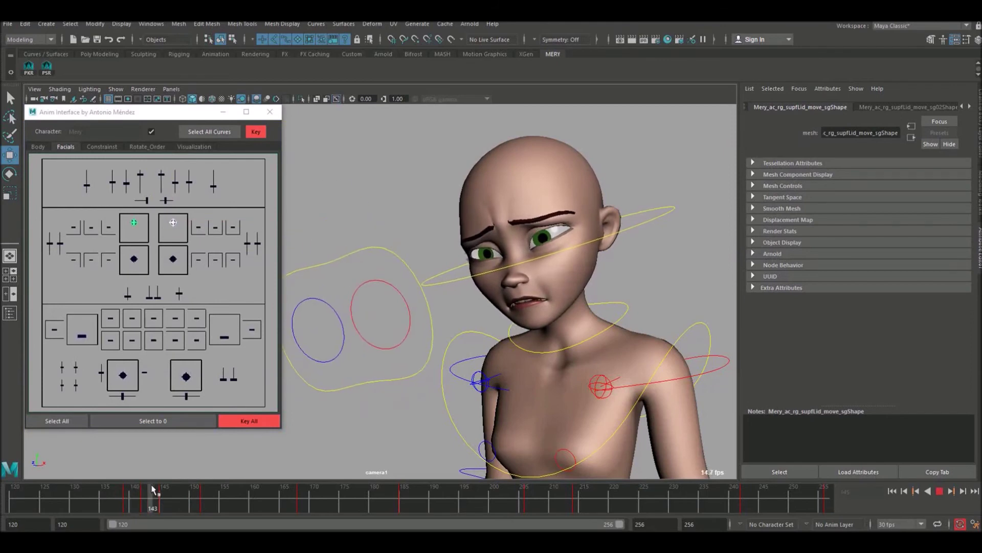
drag(121, 490, 325, 494)
Select the eyebrow controls and adjust their pose around frames 173 and 167
click(579, 216)
key(alt+v)
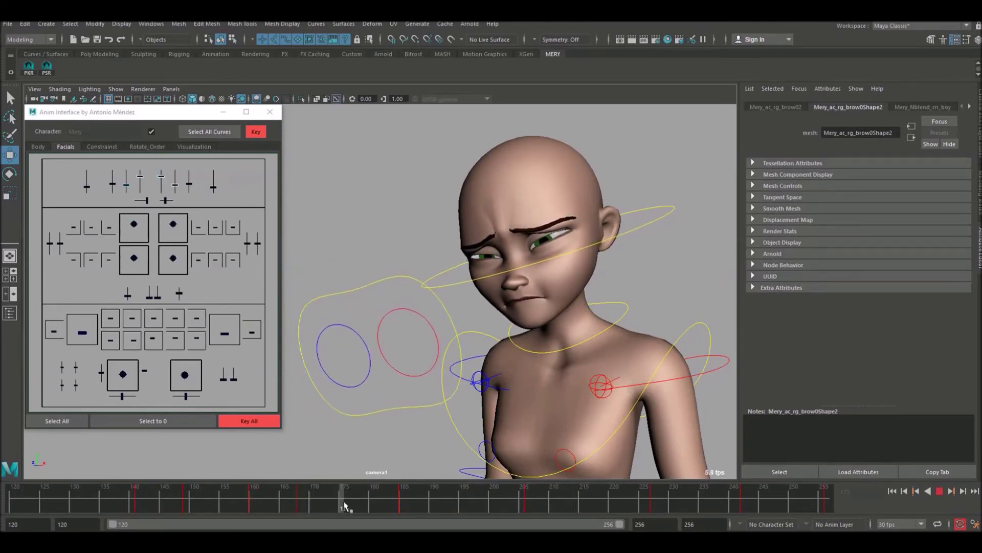
key(alt+v)
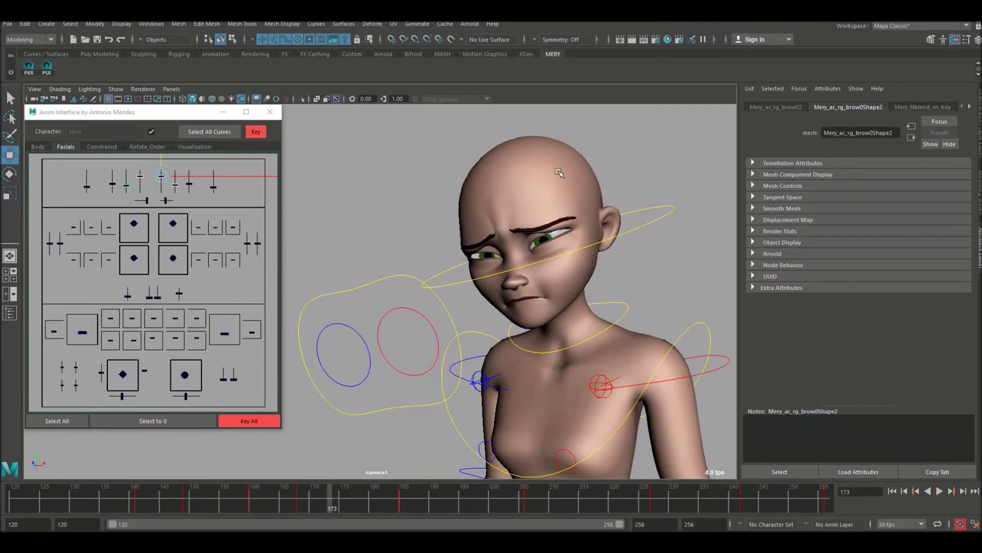
mouse_move(294, 503)
mouse_down()
mouse_move(341, 497)
mouse_move(297, 494)
mouse_up()
click(162, 164)
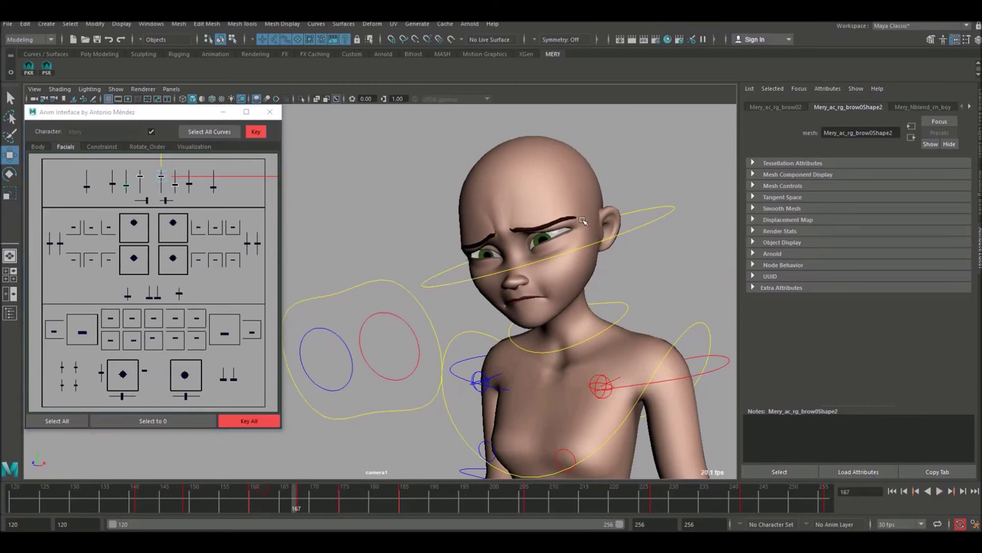
Play and scrub the animation from frame 120 to about 180 to review the brows, eyelids and eye direction
key(alt+v)
key(alt+shift+v)
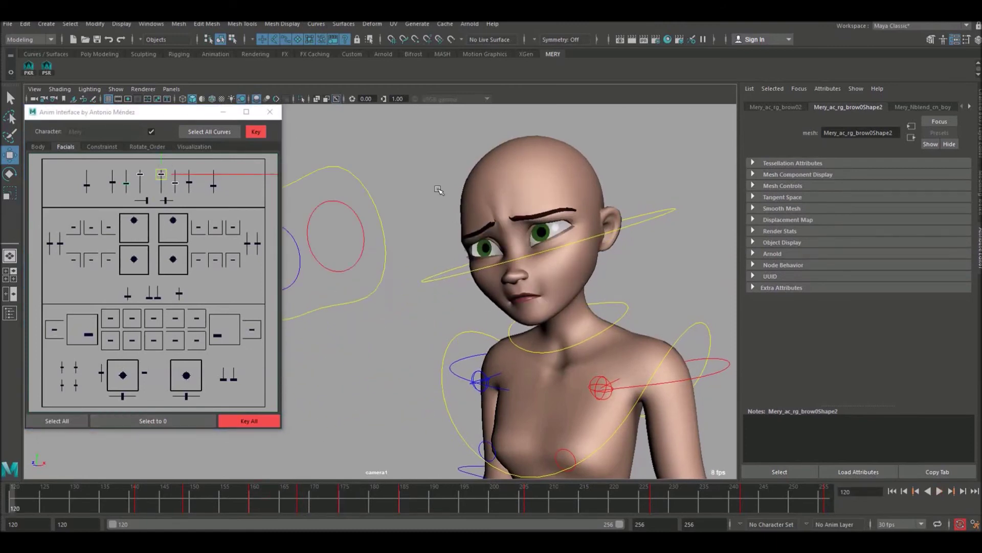
click(438, 189)
drag(127, 492, 286, 499)
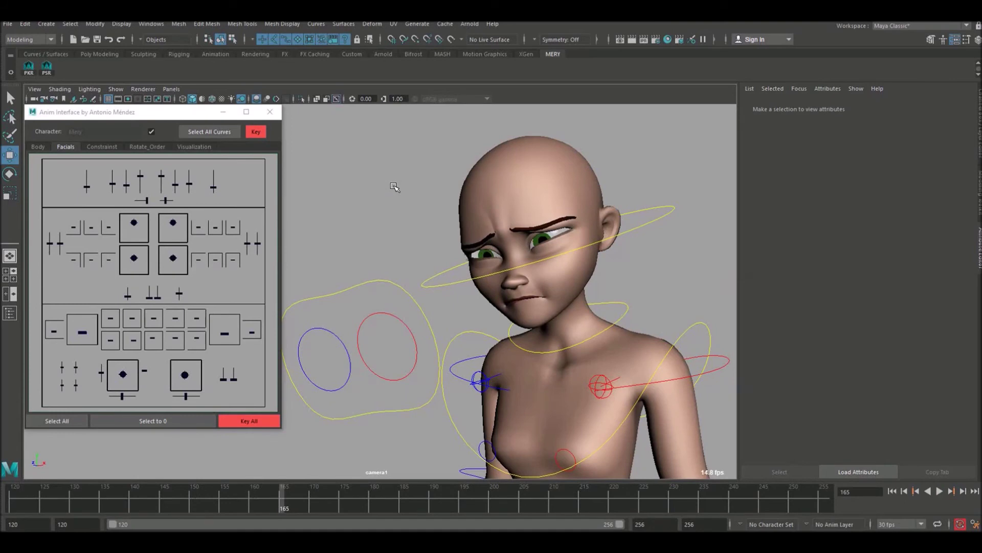
key(comma)
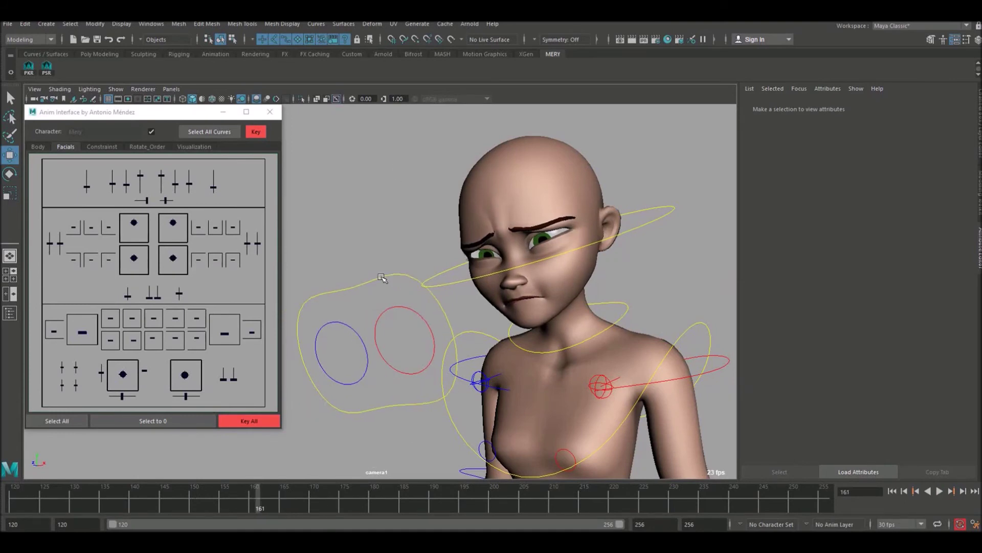
click(382, 277)
key(alt+v)
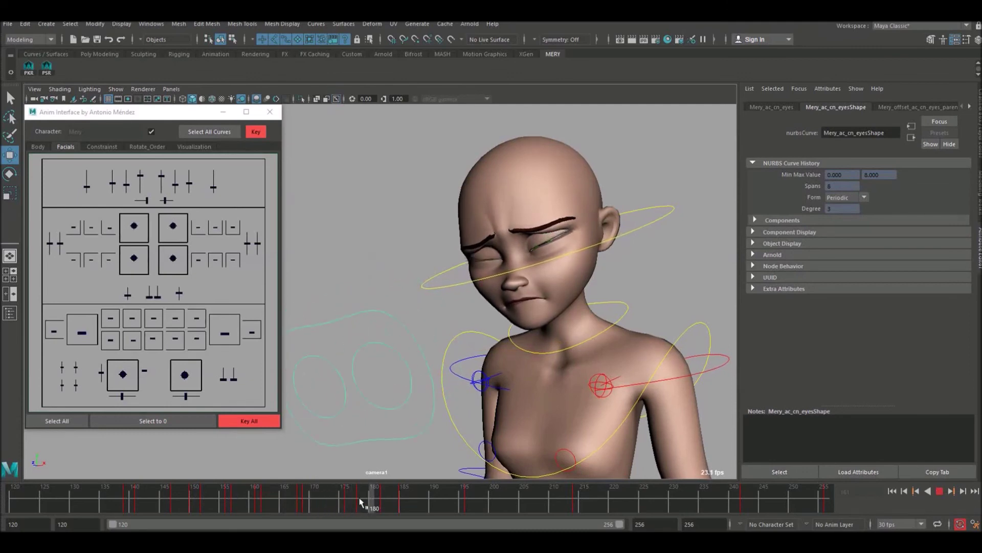
key(alt+v)
Select the mouth move control and scrub through frames 146 to 157 to check the mouth motion
click(172, 222)
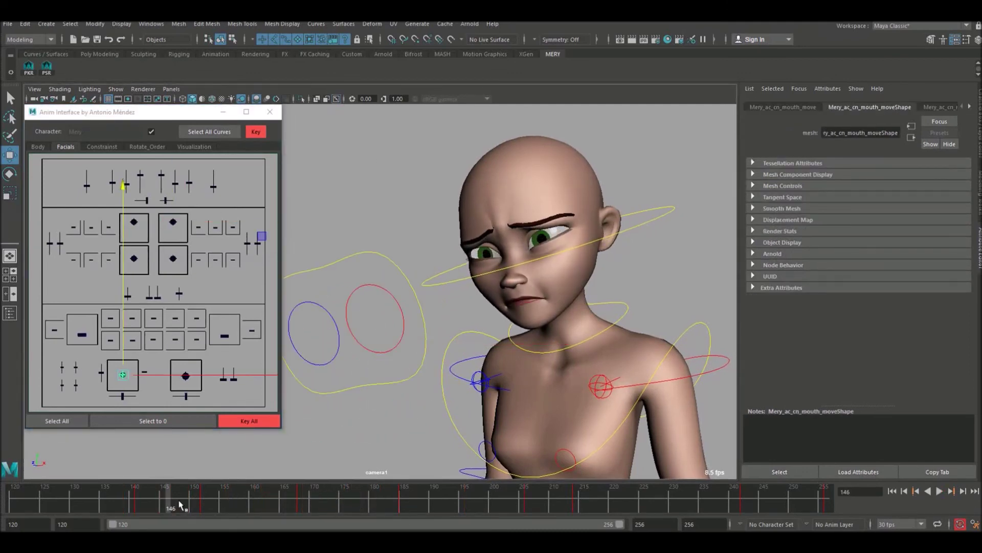
drag(178, 500, 216, 499)
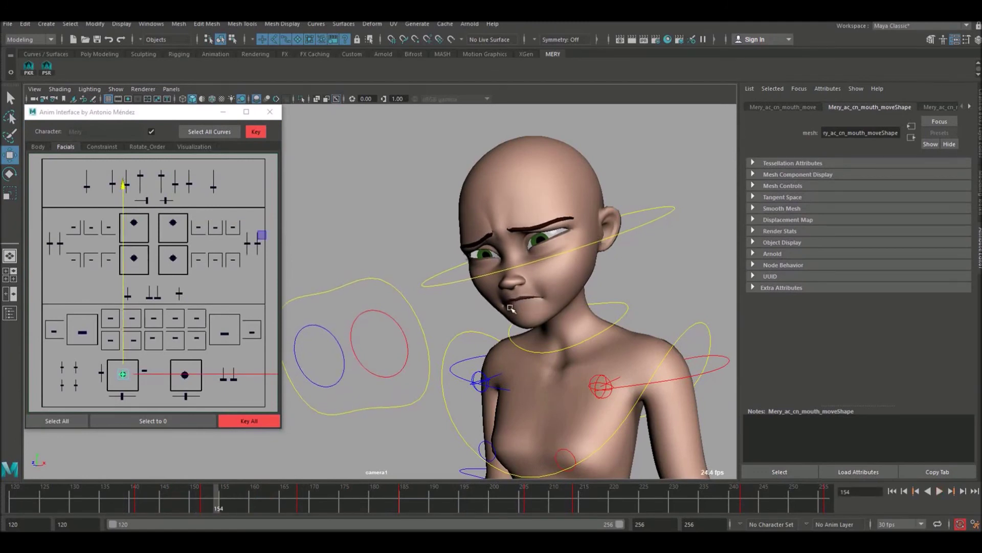
key(alt+period)
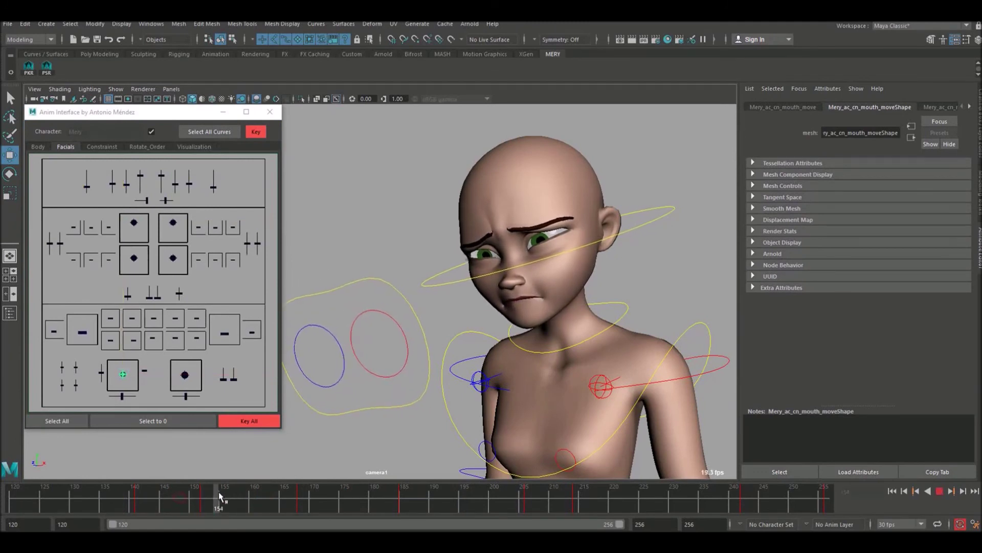
drag(195, 504, 236, 499)
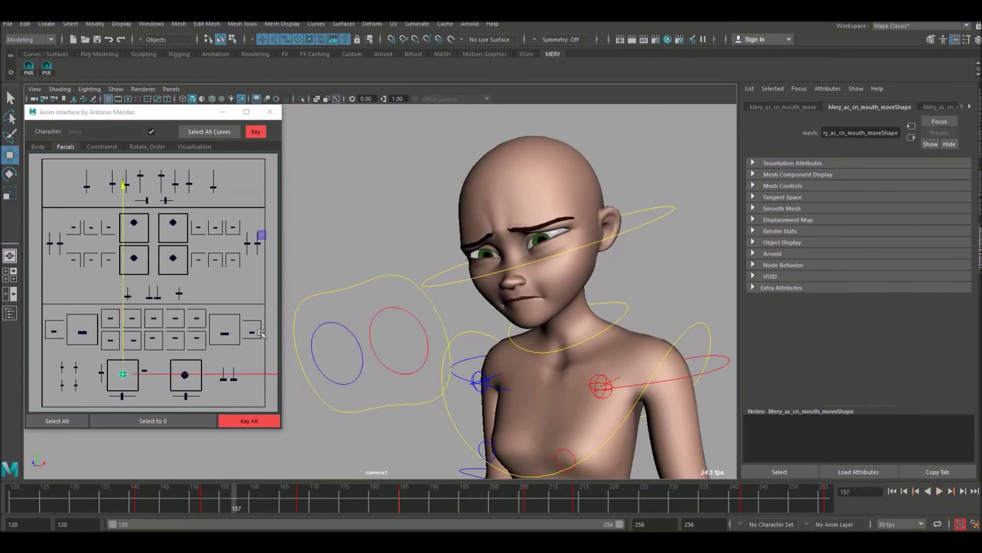
Select the jaw control and adjust its vertical position at frames 157 and 160 and just after
click(185, 367)
drag(204, 501, 234, 505)
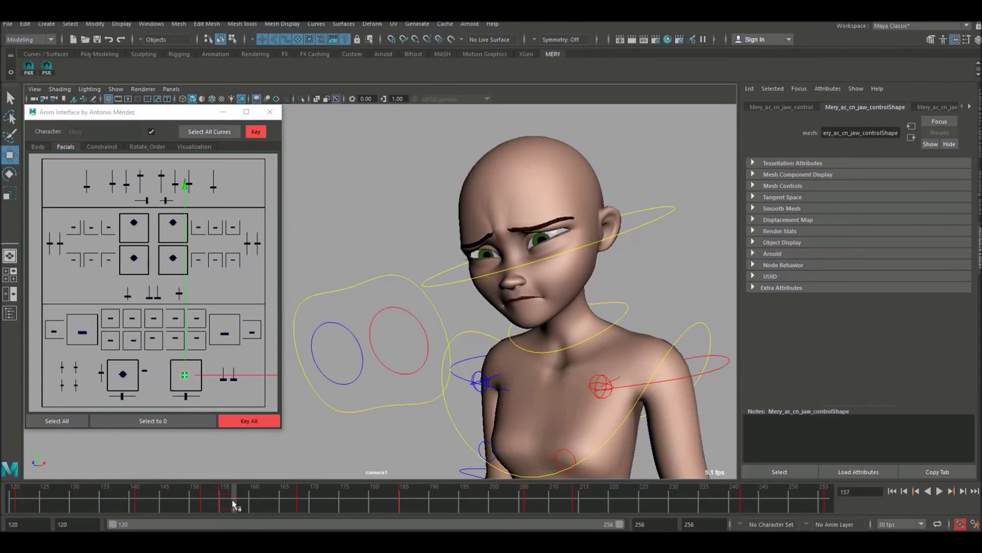
alt+right_drag(185, 336, 254, 340)
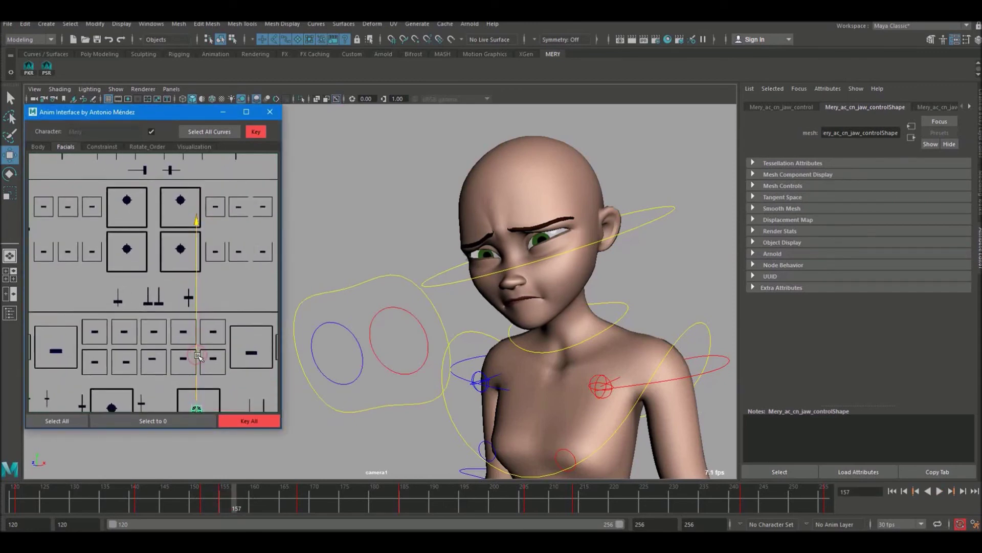
drag(241, 504, 252, 501)
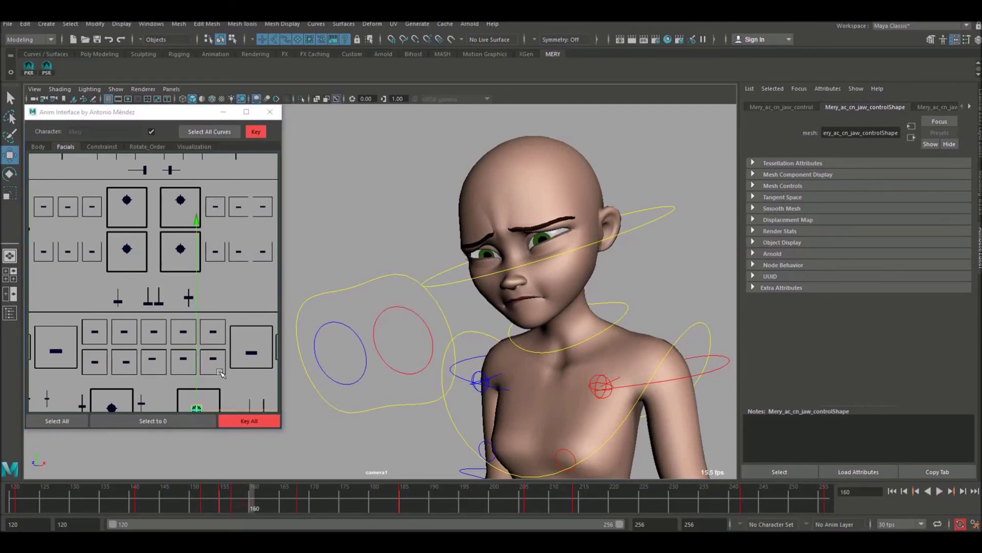
click(198, 374)
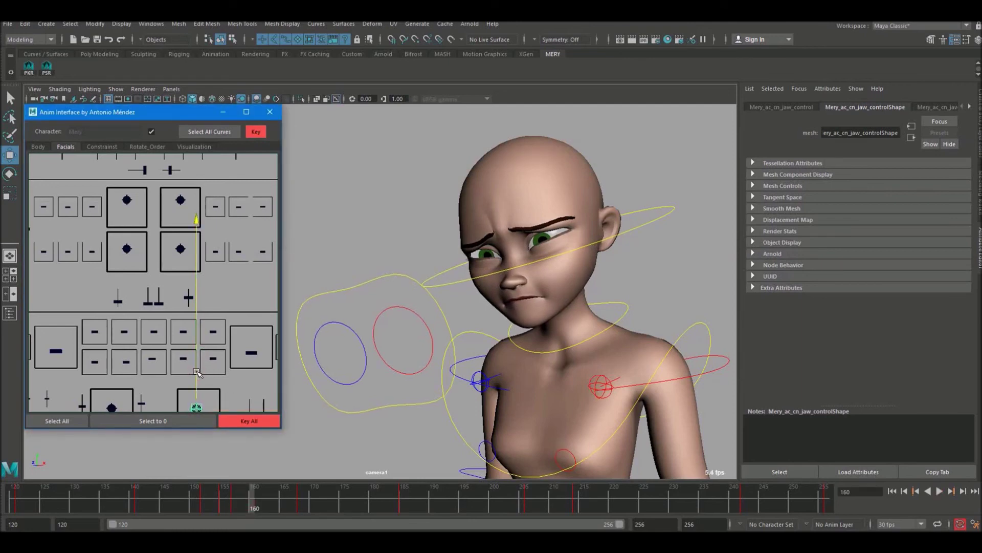
click(271, 508)
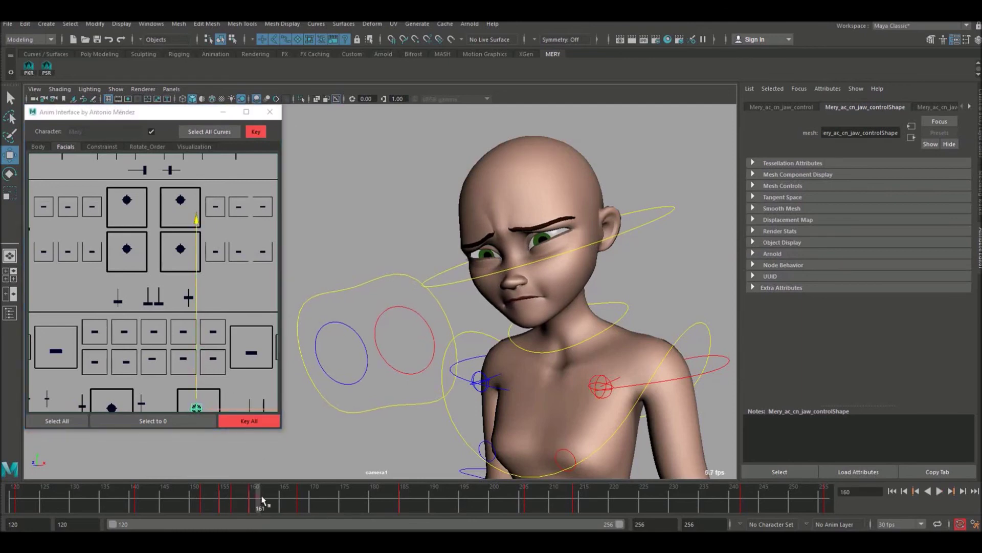
click(199, 343)
drag(199, 343, 199, 342)
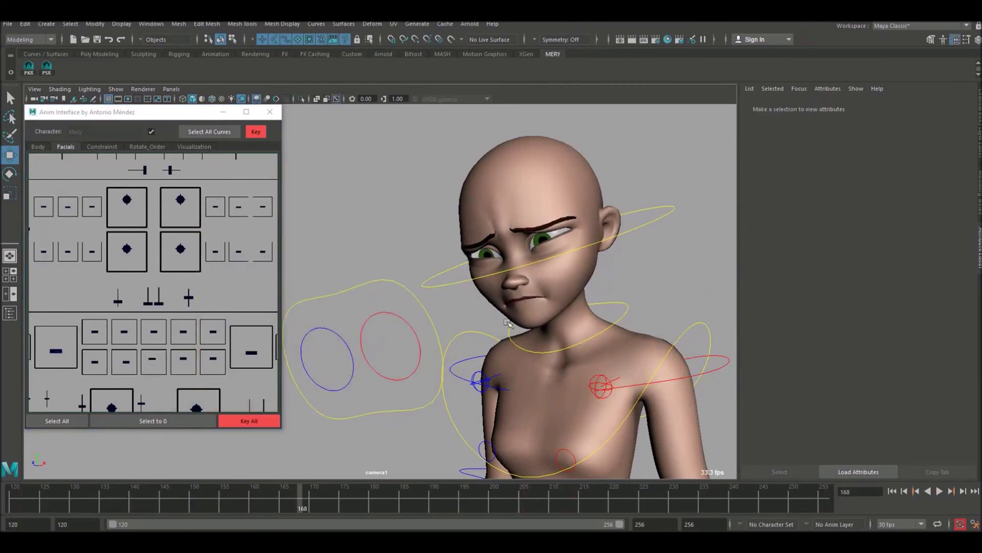
click(292, 501)
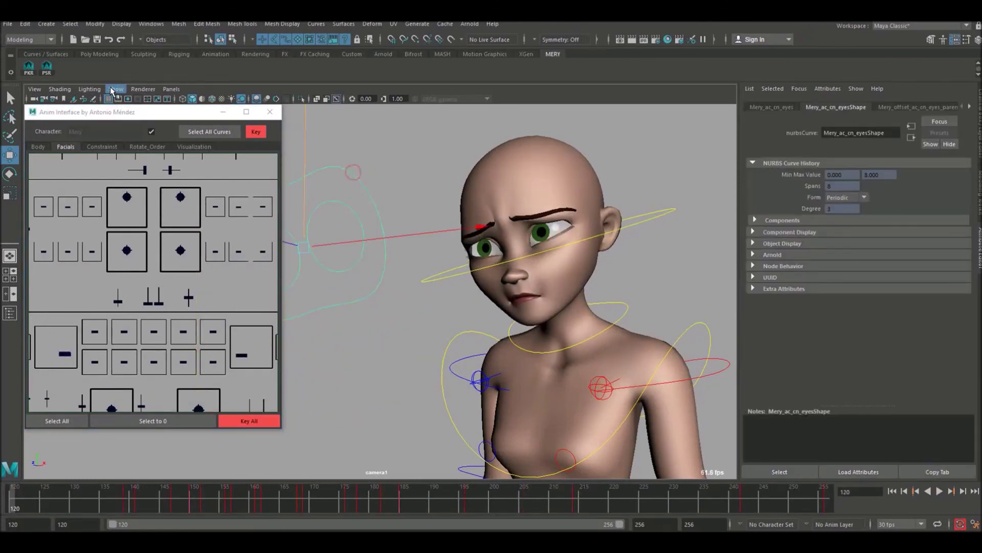
Hide the rig's control curves in the viewport and play the animation from frame 120
click(115, 90)
click(135, 152)
click(489, 125)
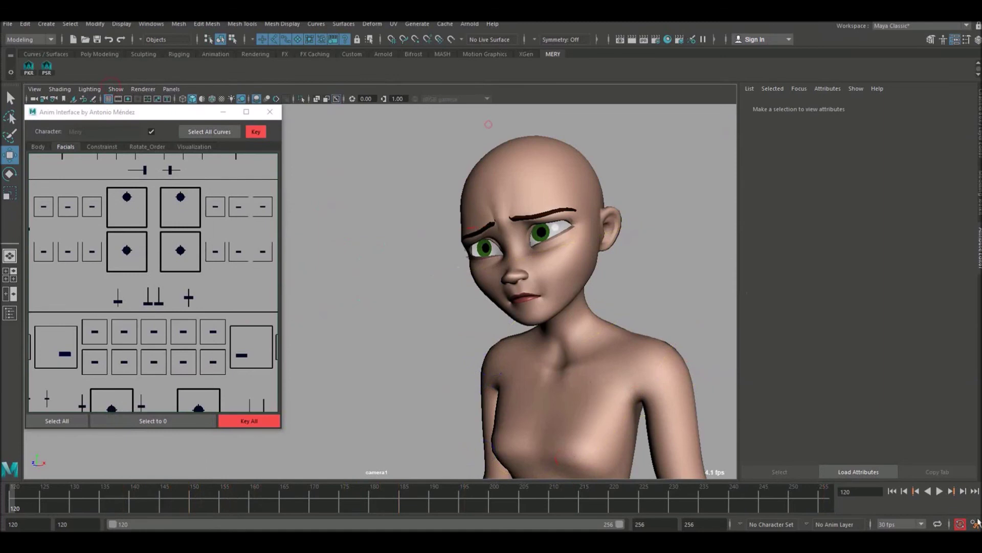
click(940, 491)
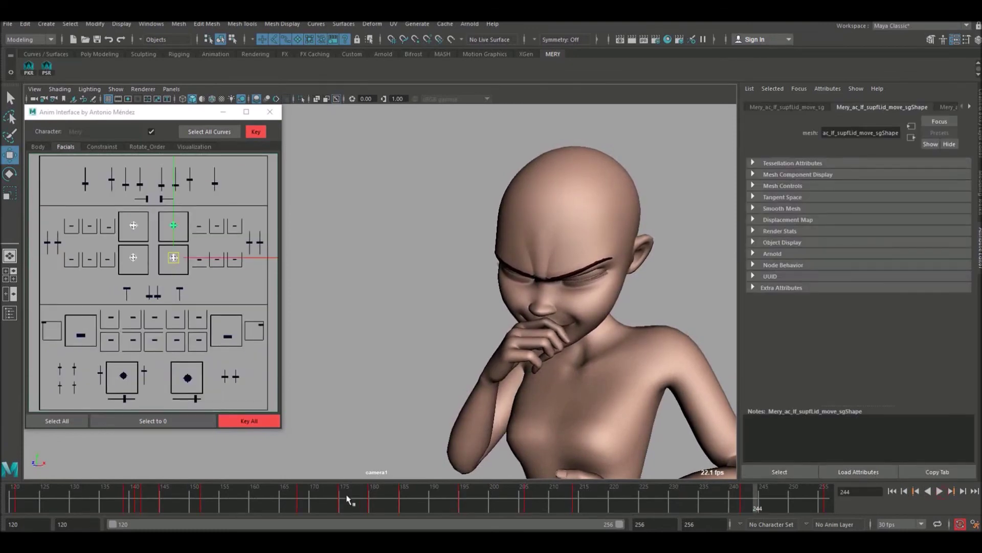
Adjust the selected upper and lower eyelid controls vertically at frames 185 and 195
mouse_move(367, 508)
mouse_down()
mouse_move(346, 509)
mouse_move(402, 510)
mouse_up()
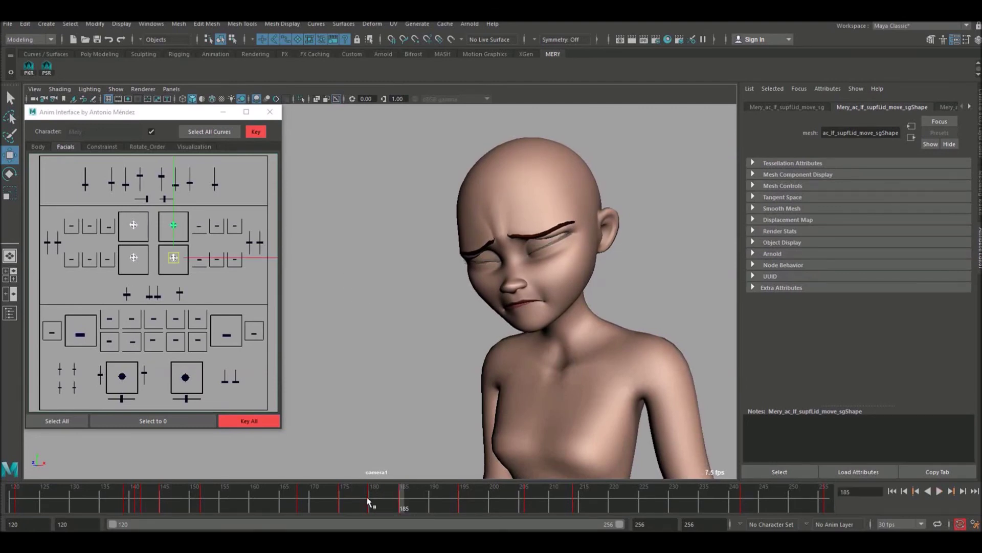
click(176, 212)
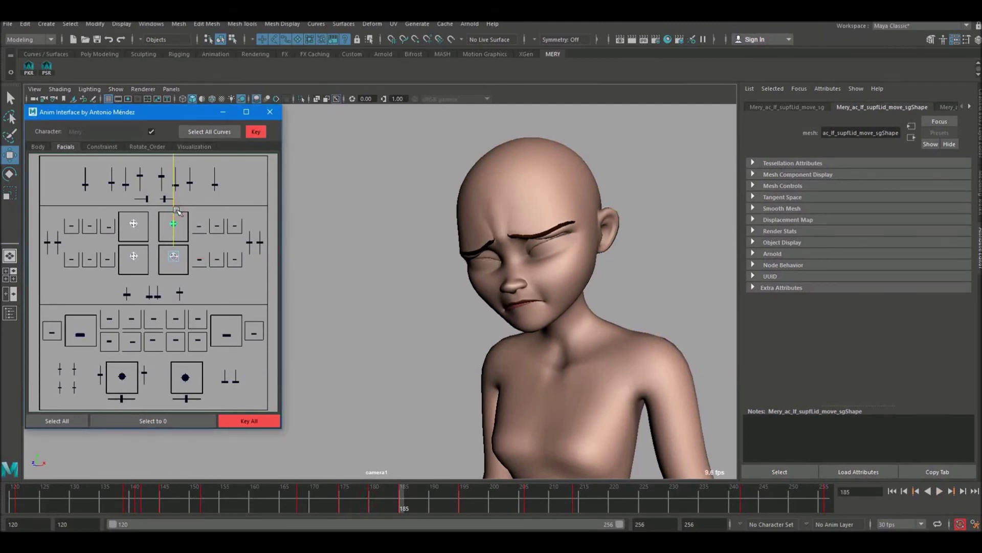
drag(177, 210, 177, 211)
drag(404, 504, 464, 504)
click(175, 226)
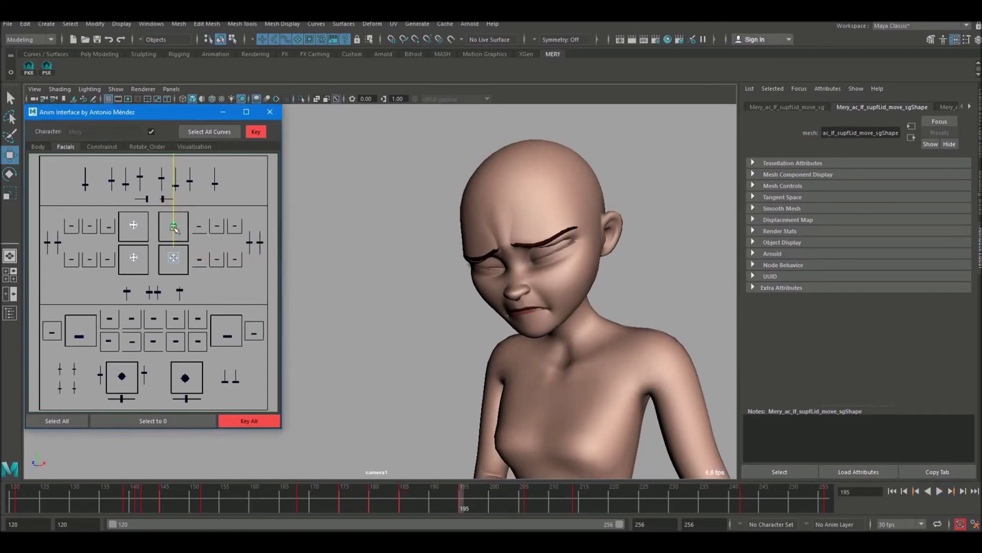
Scrub and play the frames around 180 to 186 to review how the eyelids close
drag(406, 509, 371, 499)
click(385, 496)
key(alt+v)
click(387, 501)
drag(392, 508, 381, 507)
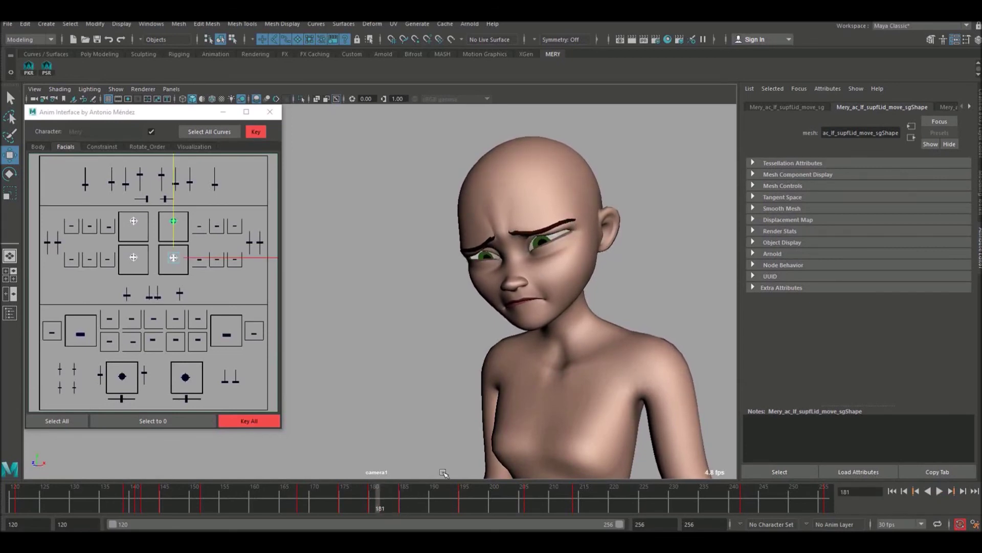
drag(373, 505, 397, 508)
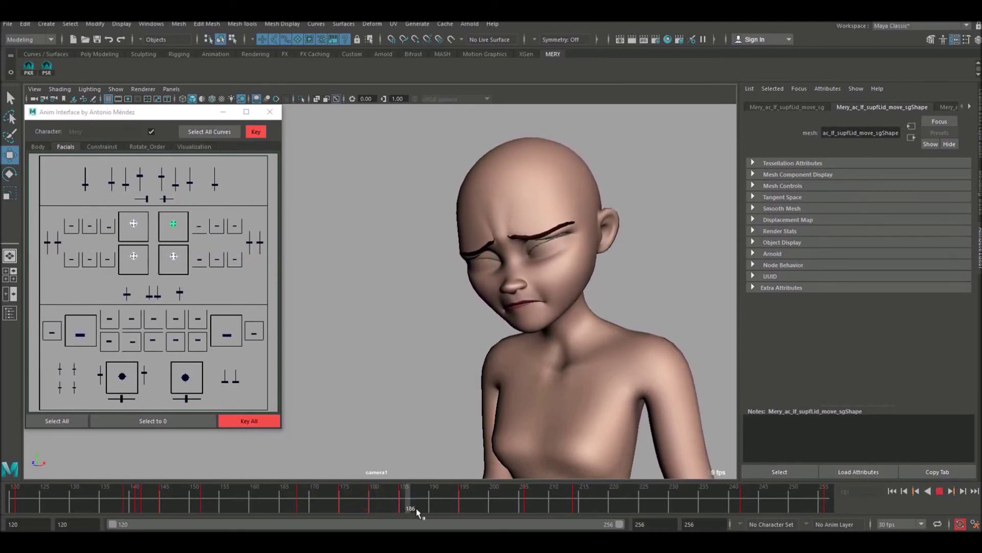